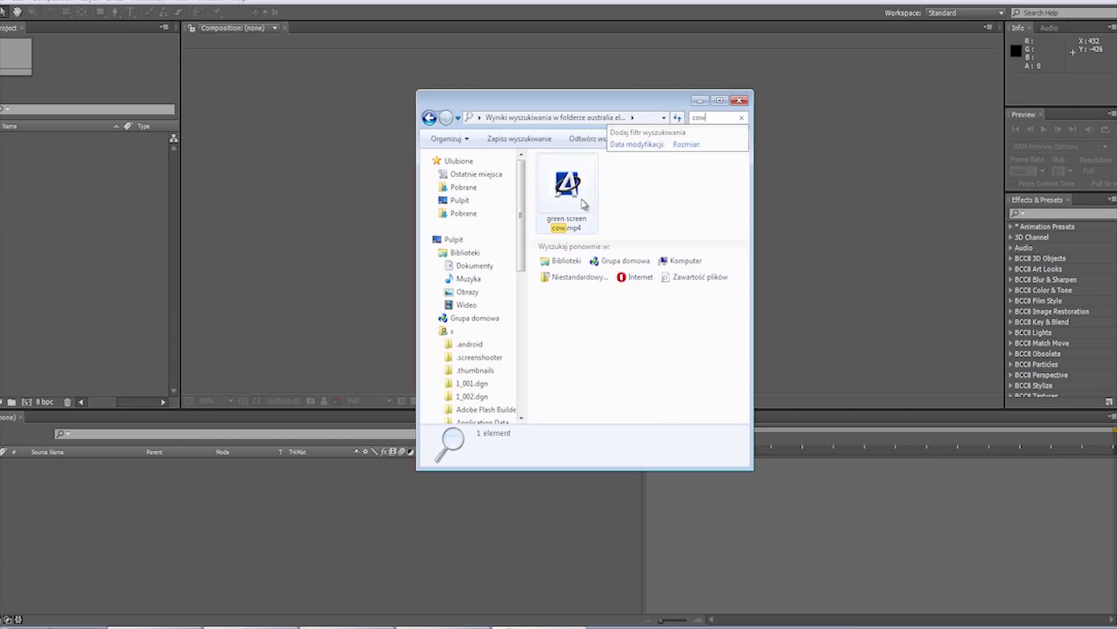
Step: Import the green screen cow clip, build a composition from it, and apply Keylight
left_click_drag(570, 199, 71, 259)
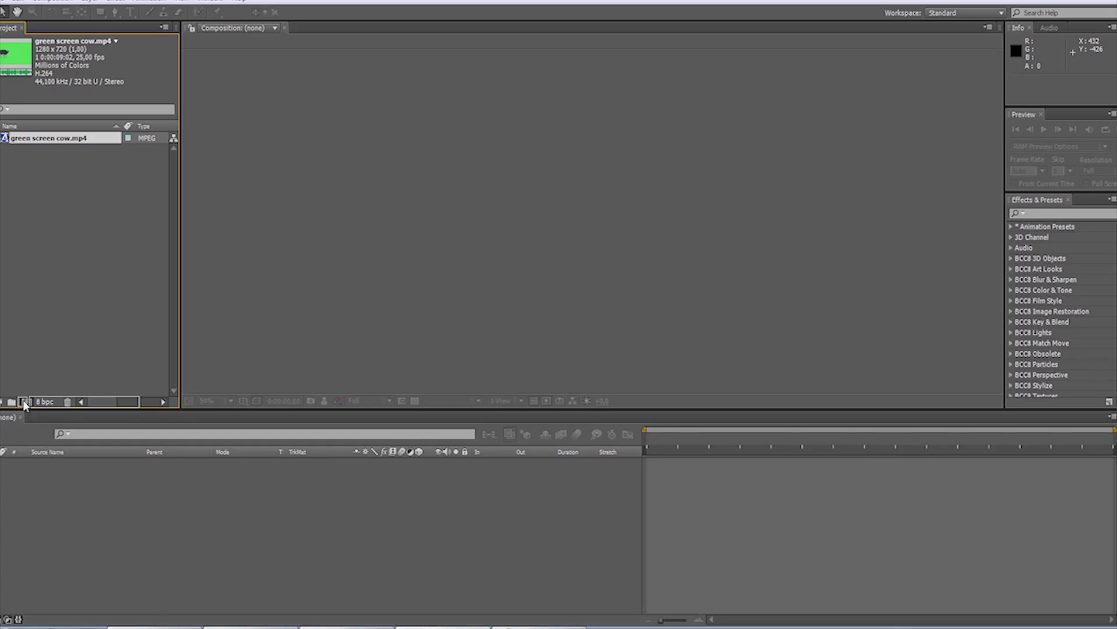
left_click(24, 402)
left_click(1067, 213)
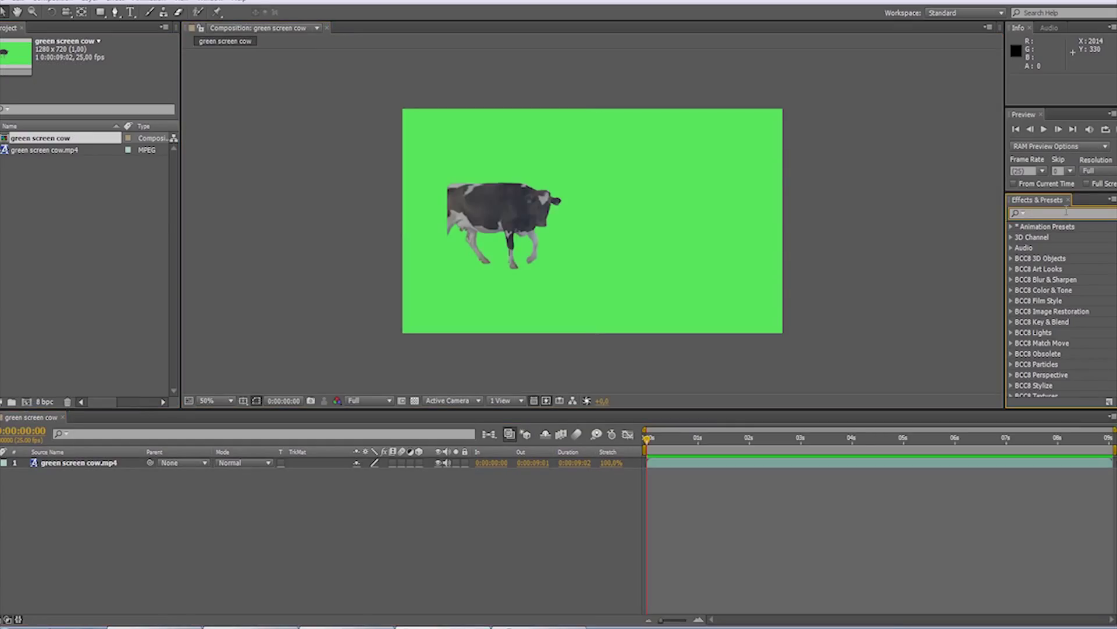
type("key")
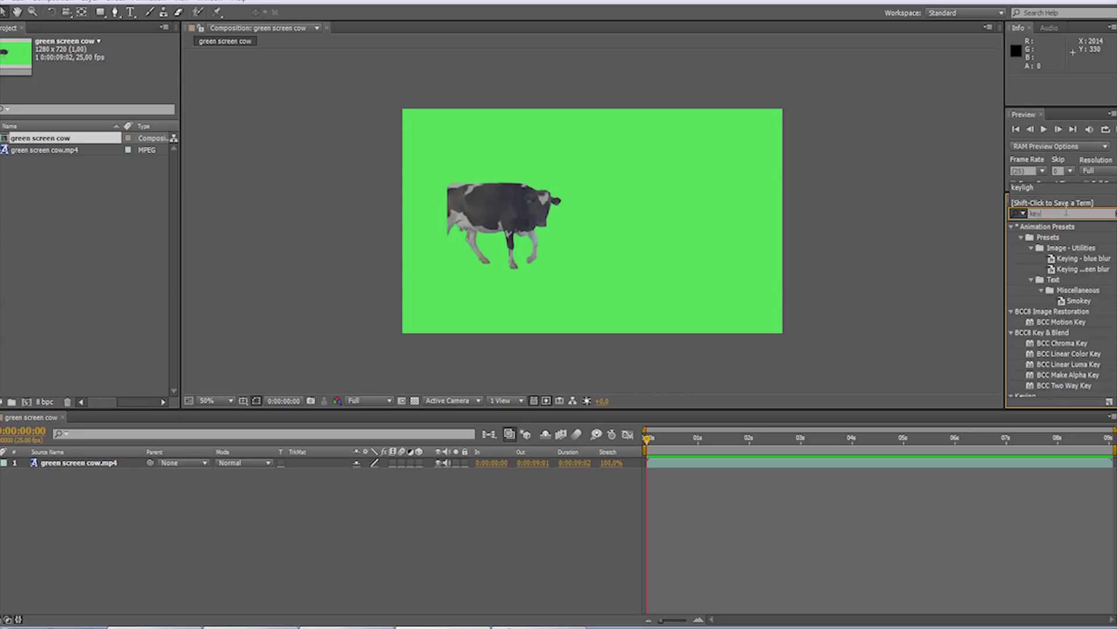
type("ligh")
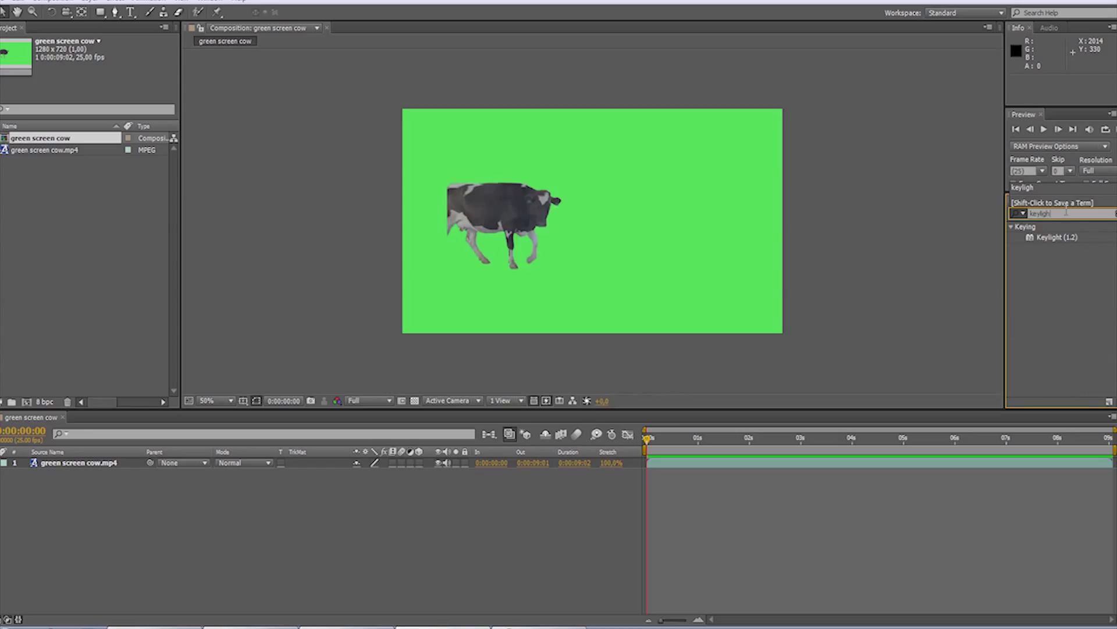
left_click_drag(1056, 238, 627, 261)
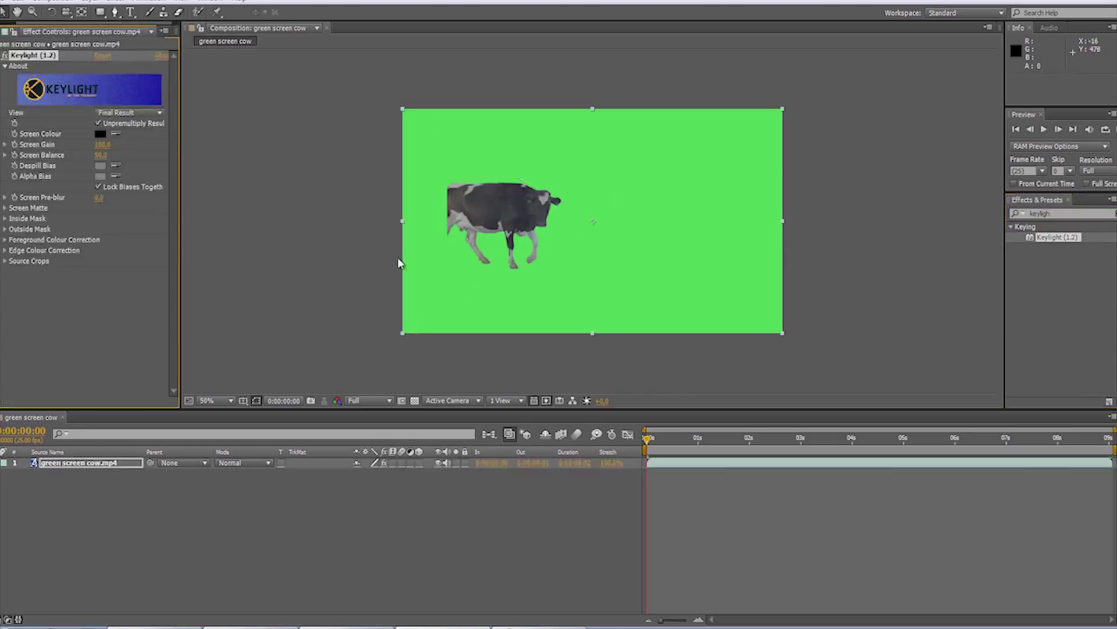
Step: Sample the green background as Keylight's Screen Colour and turn on the transparency grid
left_click(115, 134)
left_click(541, 150)
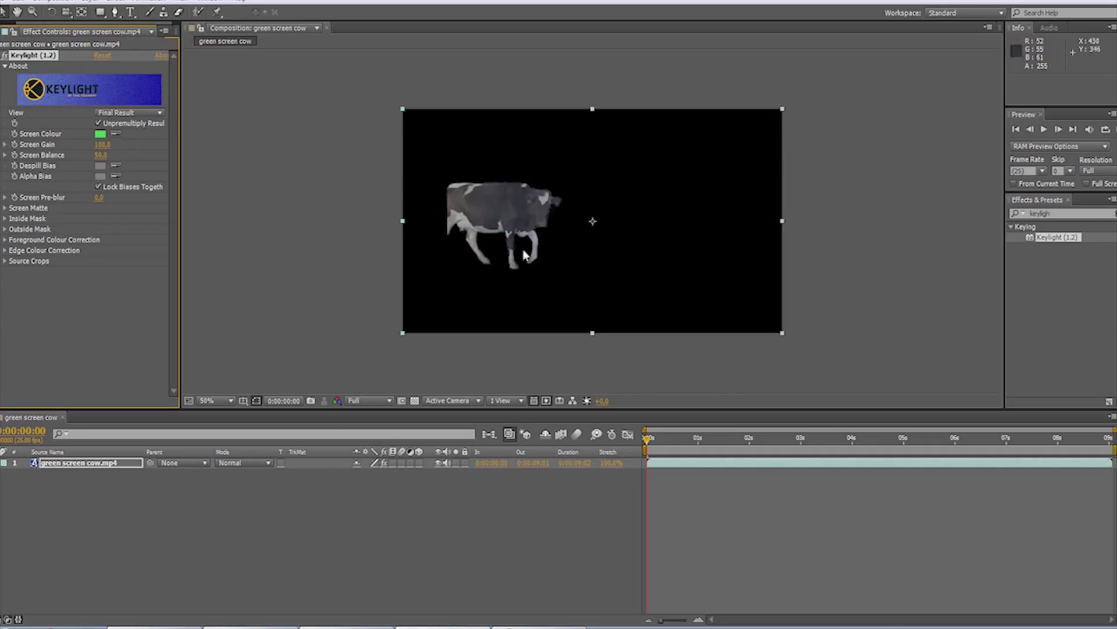
left_click(414, 401)
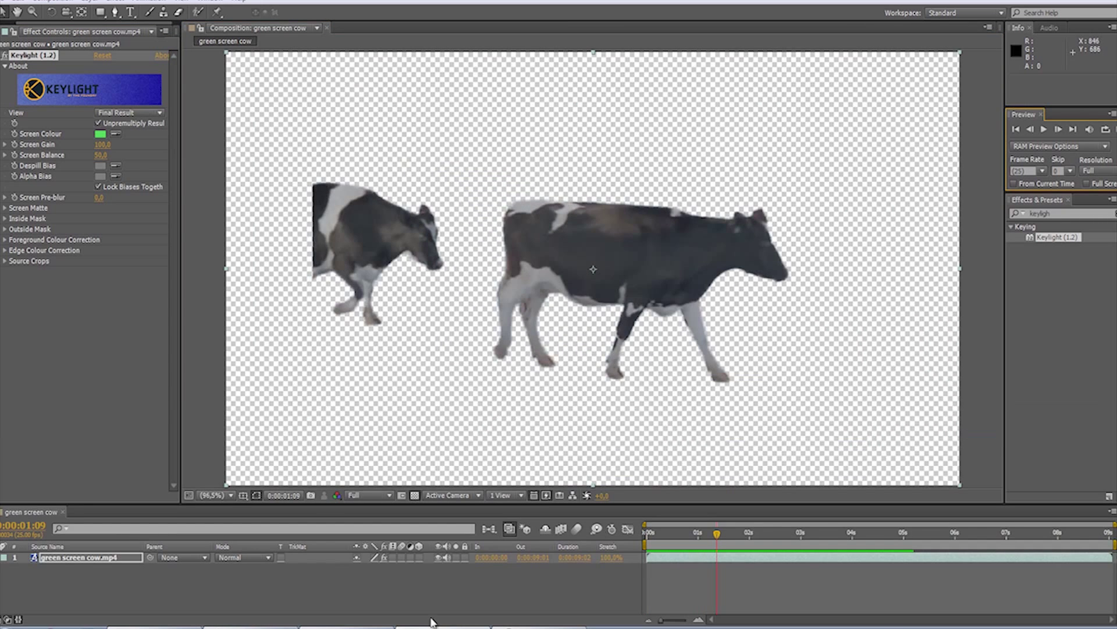
Step: Create a new pure red solid layer, Red Solid 1
right_click(277, 594)
mouse_move(339, 472)
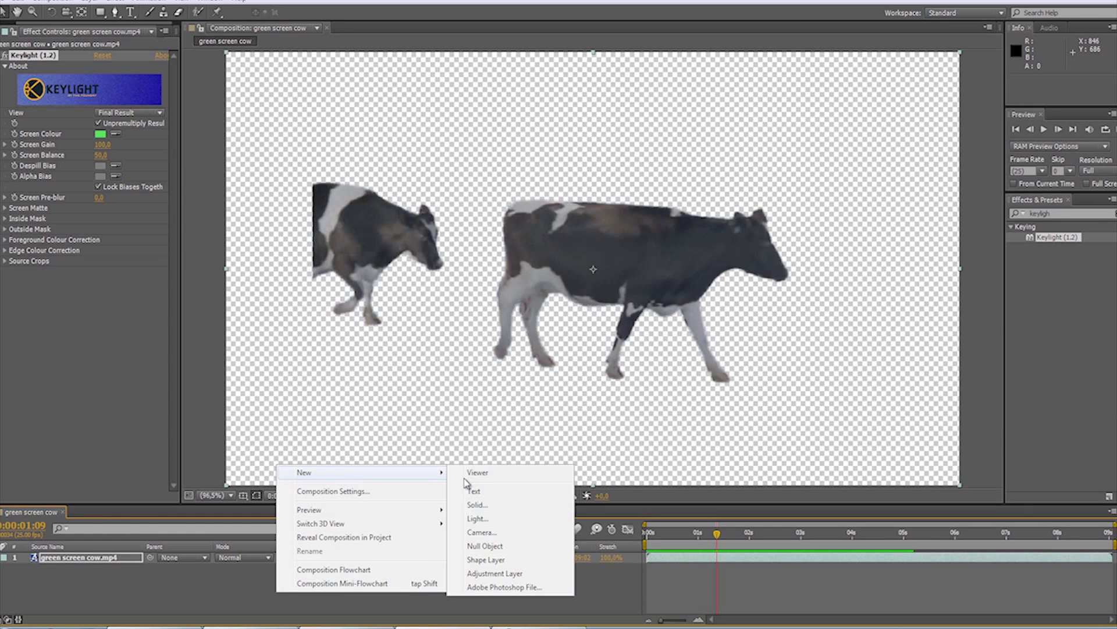
left_click(504, 506)
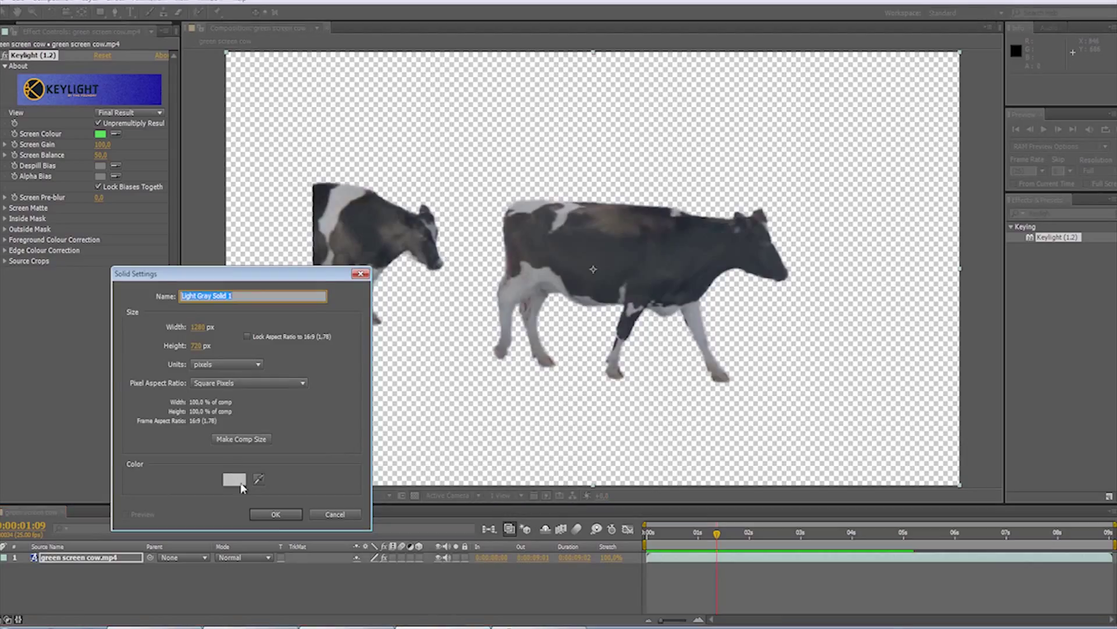
left_click(242, 482)
left_click(171, 215)
left_click(279, 215)
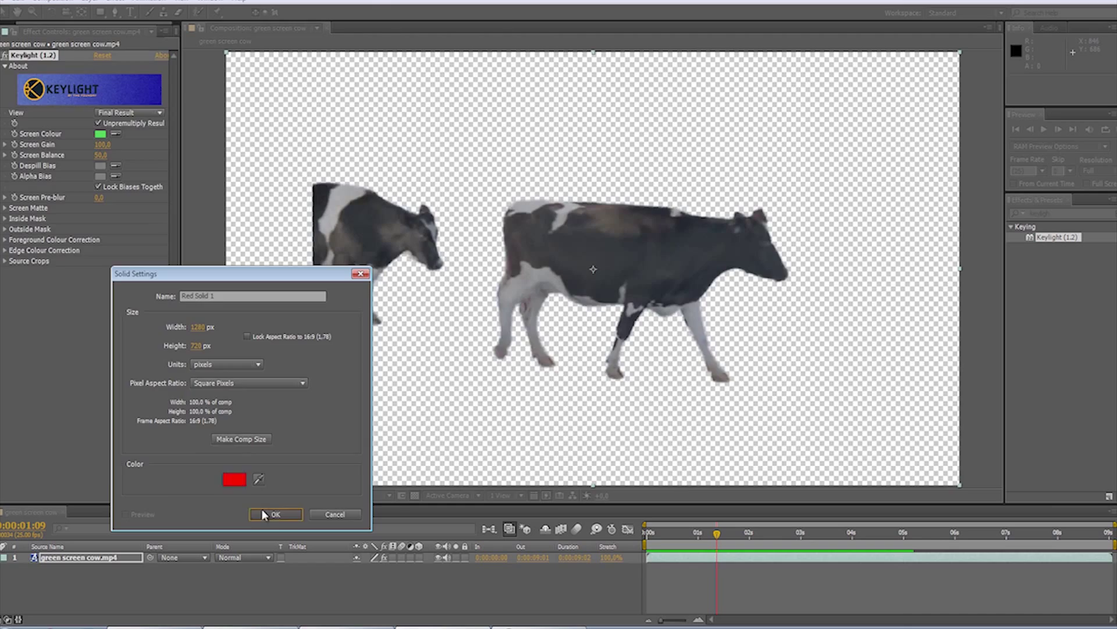
left_click(265, 514)
Step: Move Red Solid 1 below the cow layer and preview the playback
left_click_drag(105, 558, 106, 586)
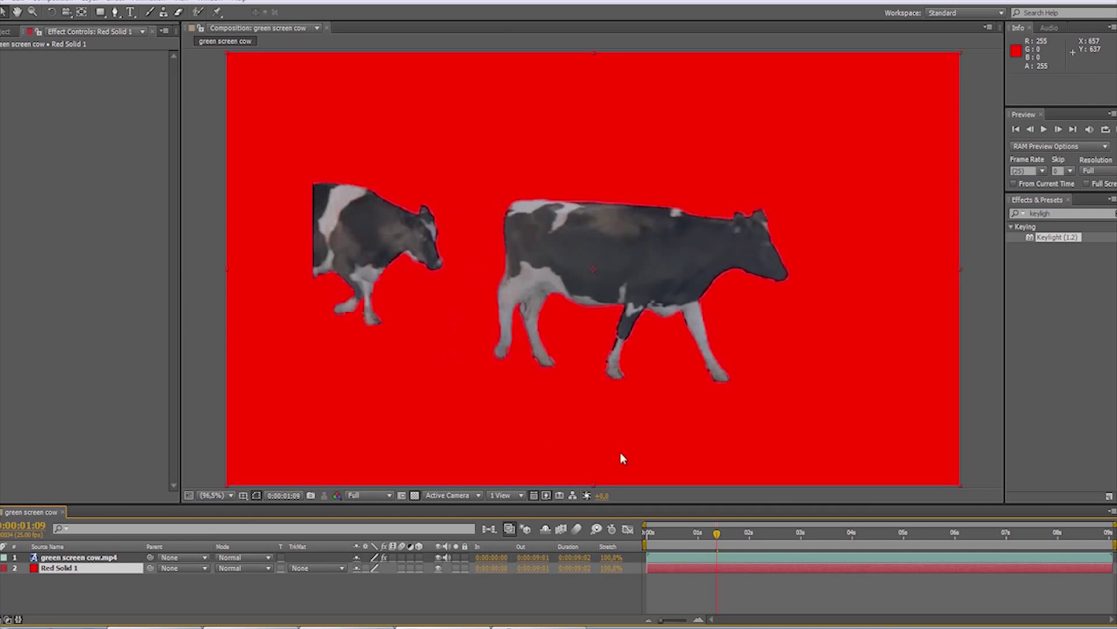
key("space")
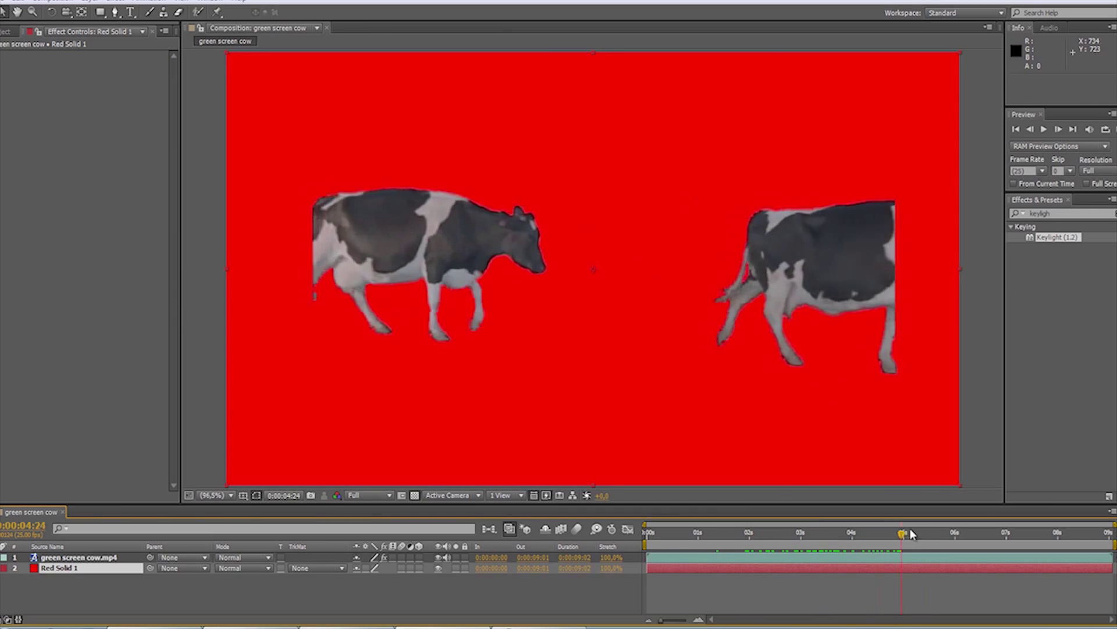
left_click(1067, 214)
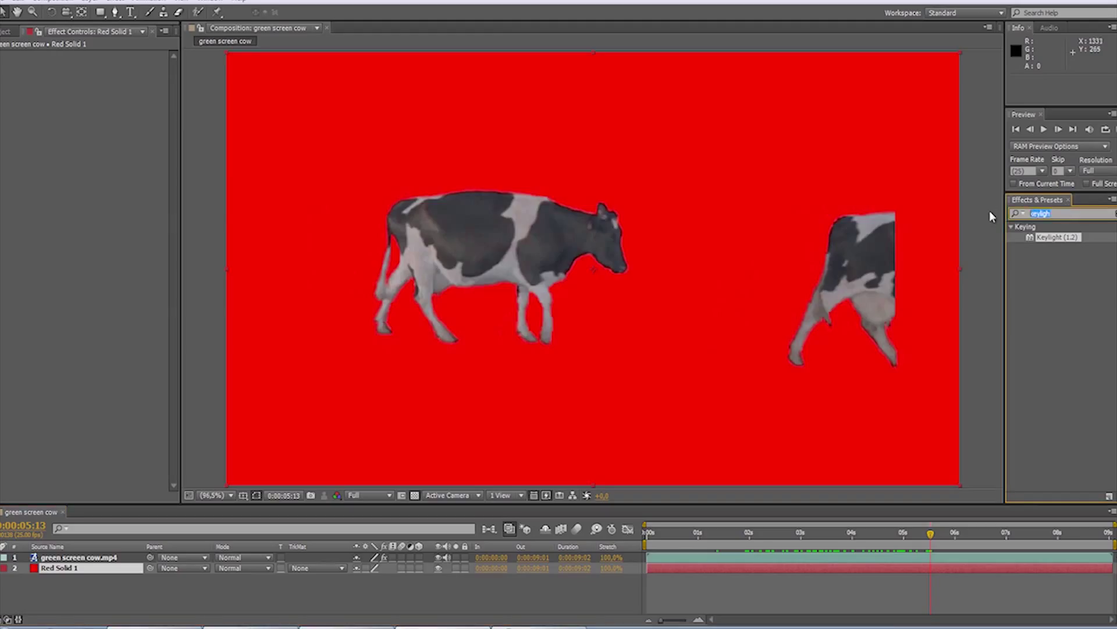
Step: Apply Tritone to the cow layer and set its Midtones colour to white
type("trito")
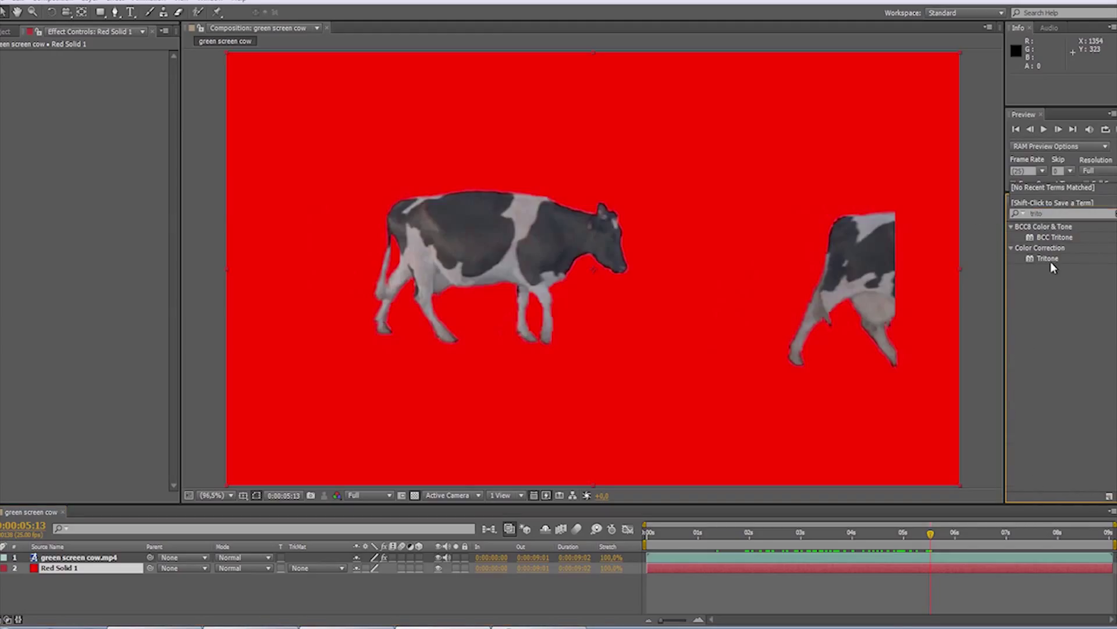
left_click_drag(1050, 260, 715, 254)
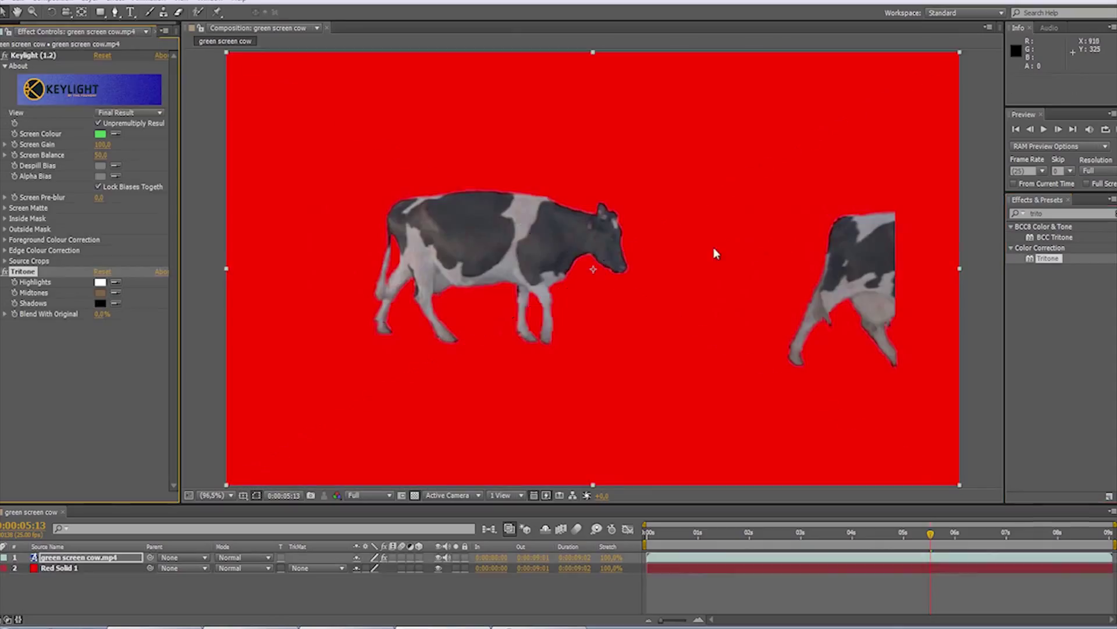
left_click(99, 283)
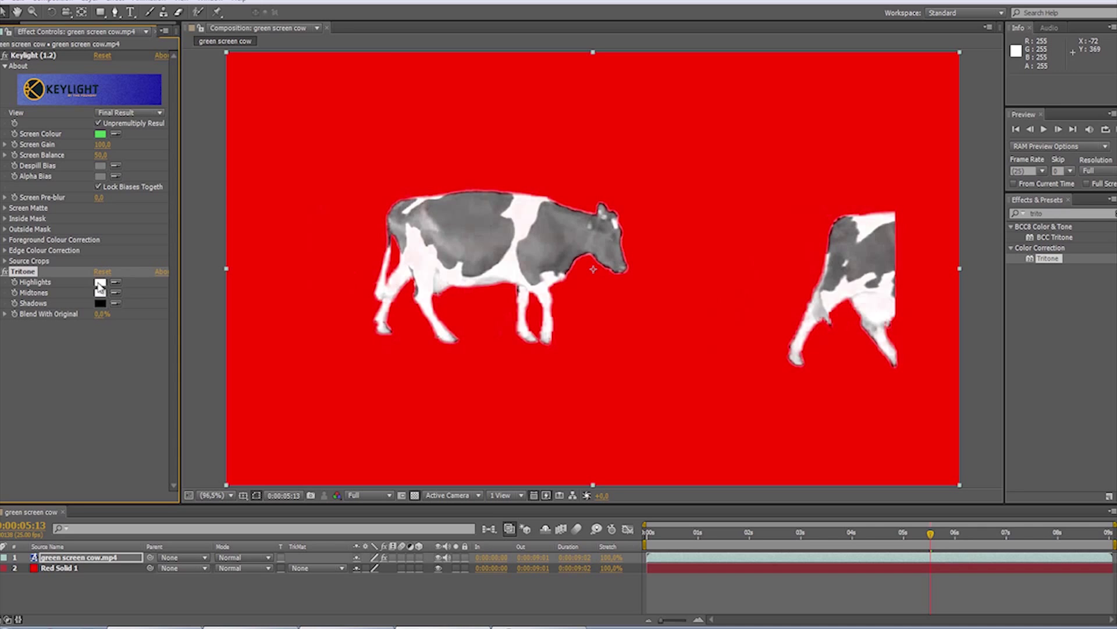
left_click_drag(684, 531, 775, 531)
left_click(1042, 213)
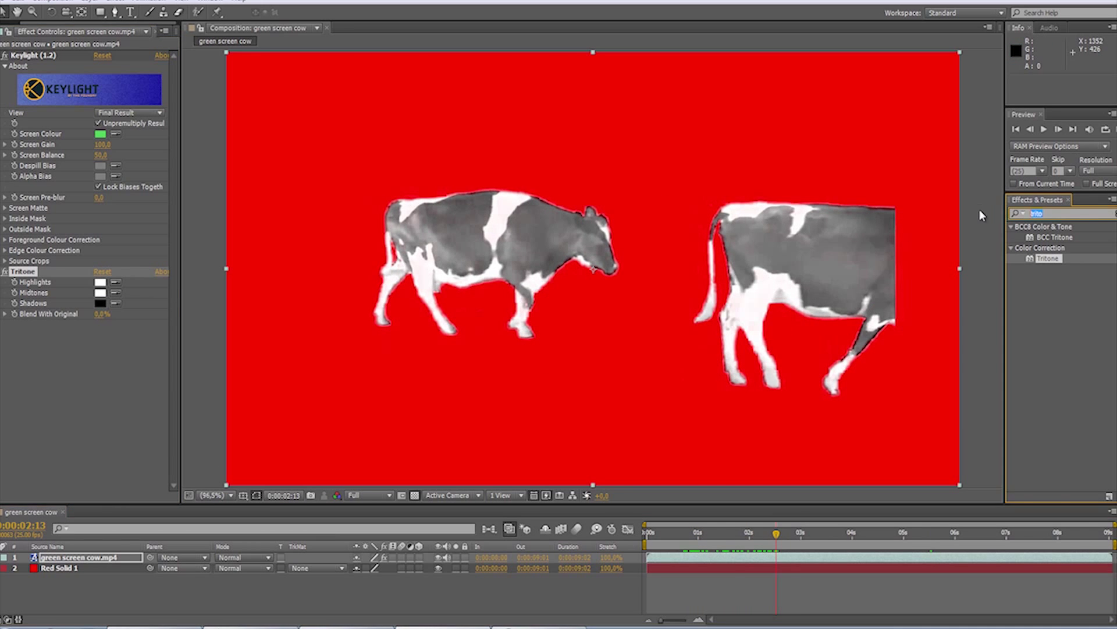
Step: Add Levels after Tritone with Input Black 165 and Gamma 0.67, previewing the contrast
type("level")
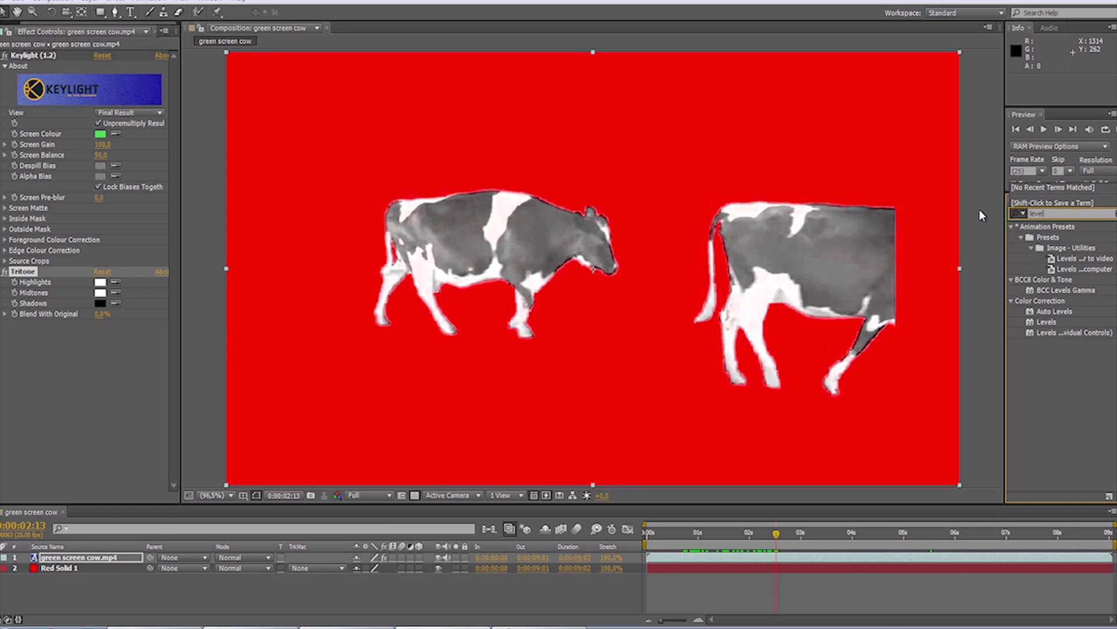
left_click_drag(1047, 321, 60, 429)
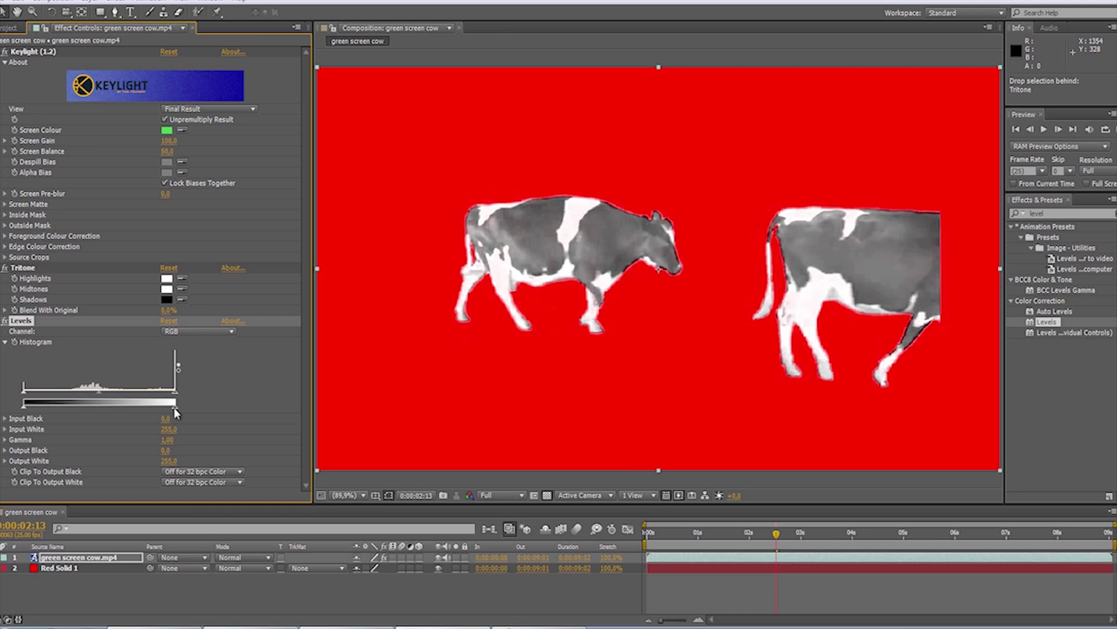
left_click_drag(172, 397, 134, 397)
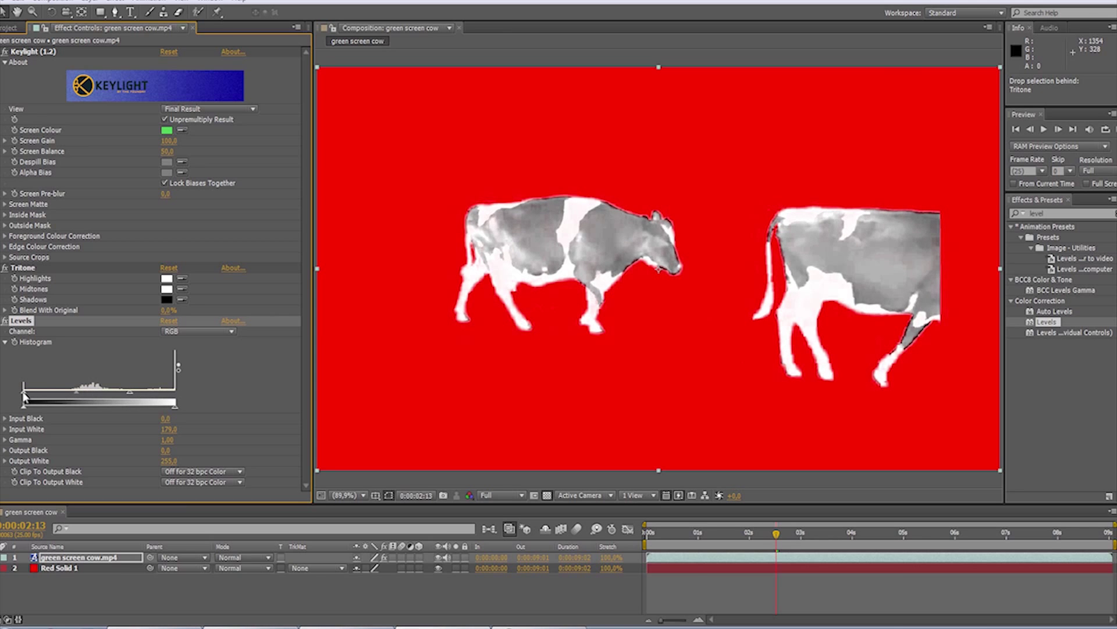
left_click_drag(25, 396, 195, 399)
key("space")
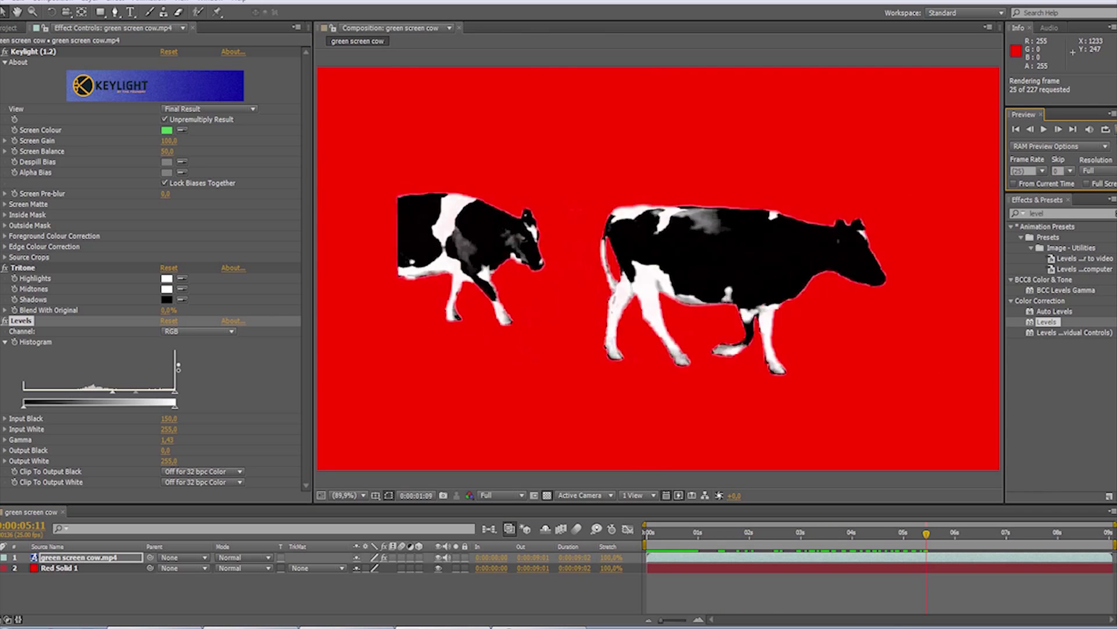
key("space")
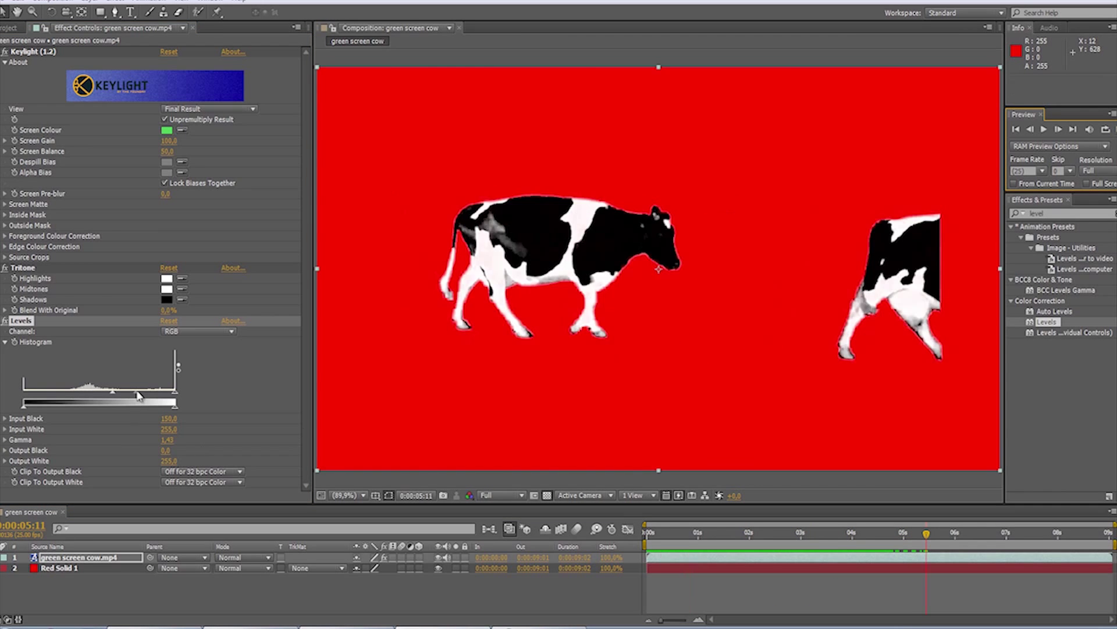
mouse_move(139, 395)
left_mouse_down()
mouse_move(175, 395)
mouse_move(107, 396)
mouse_move(121, 396)
left_mouse_up()
left_click(1105, 129)
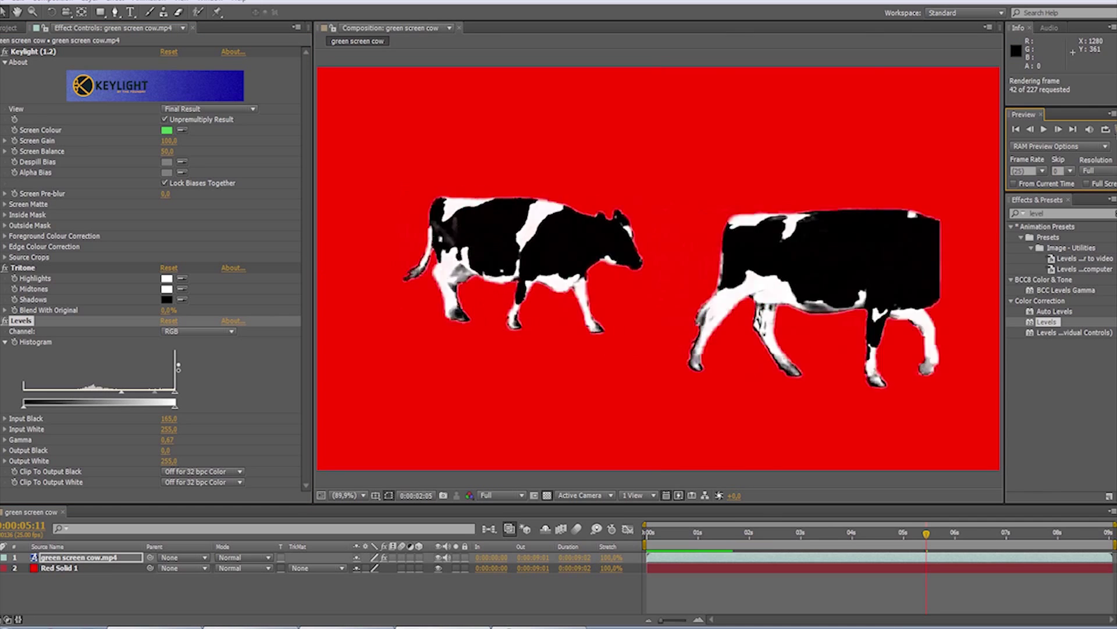
left_click(4, 268)
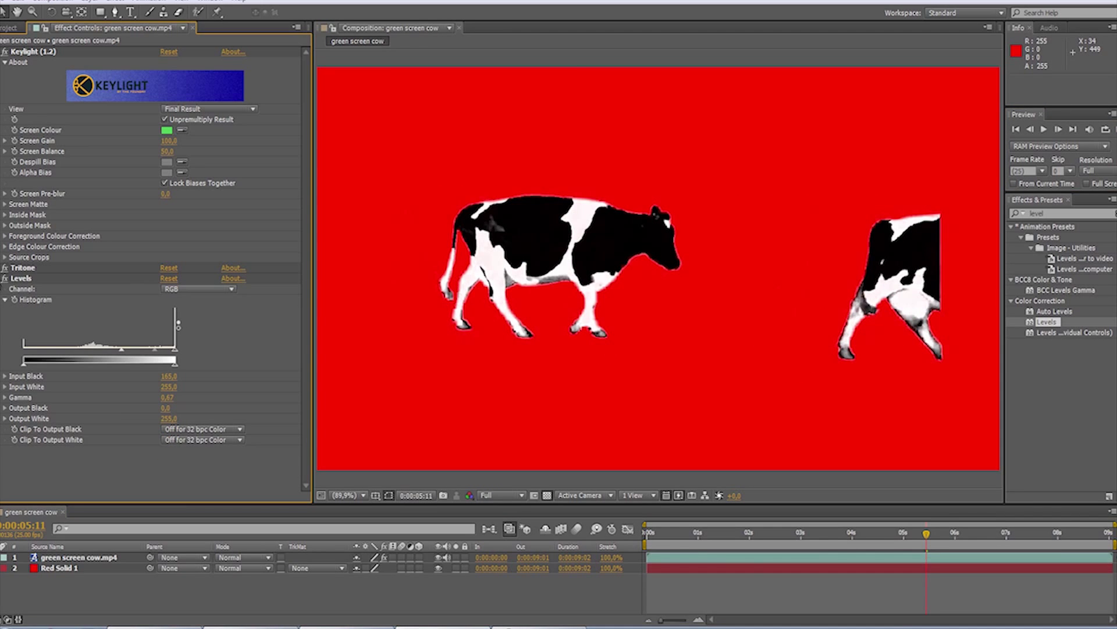
Step: Collapse Keylight and Levels, then add Roughen Edges below Levels on the cow layer
left_click(4, 278)
left_click(4, 51)
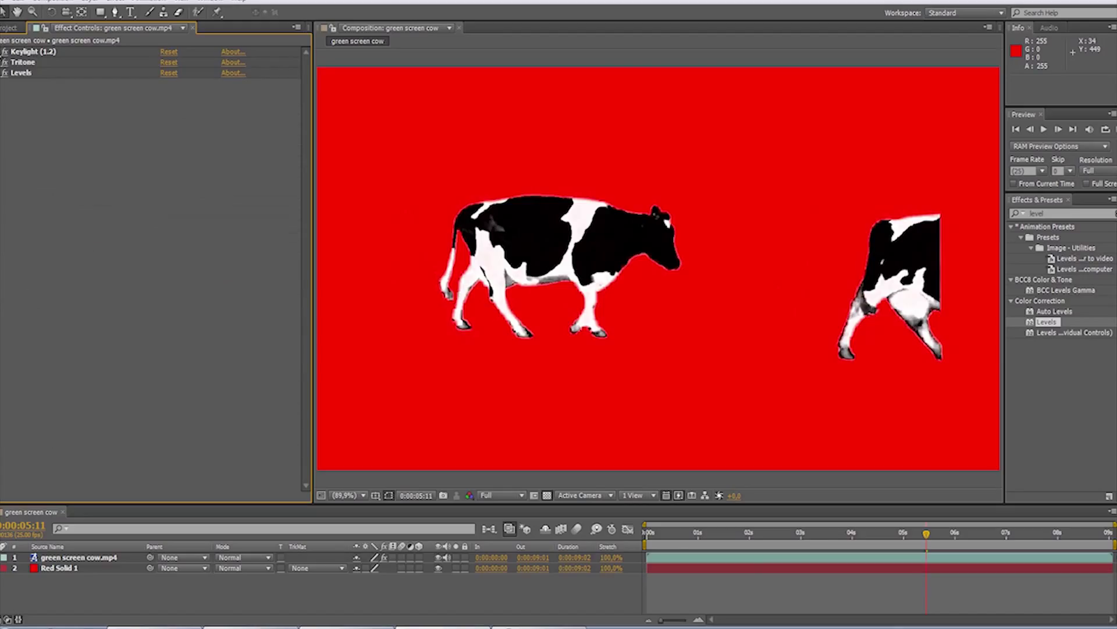
double_click(1042, 213)
type("roughen")
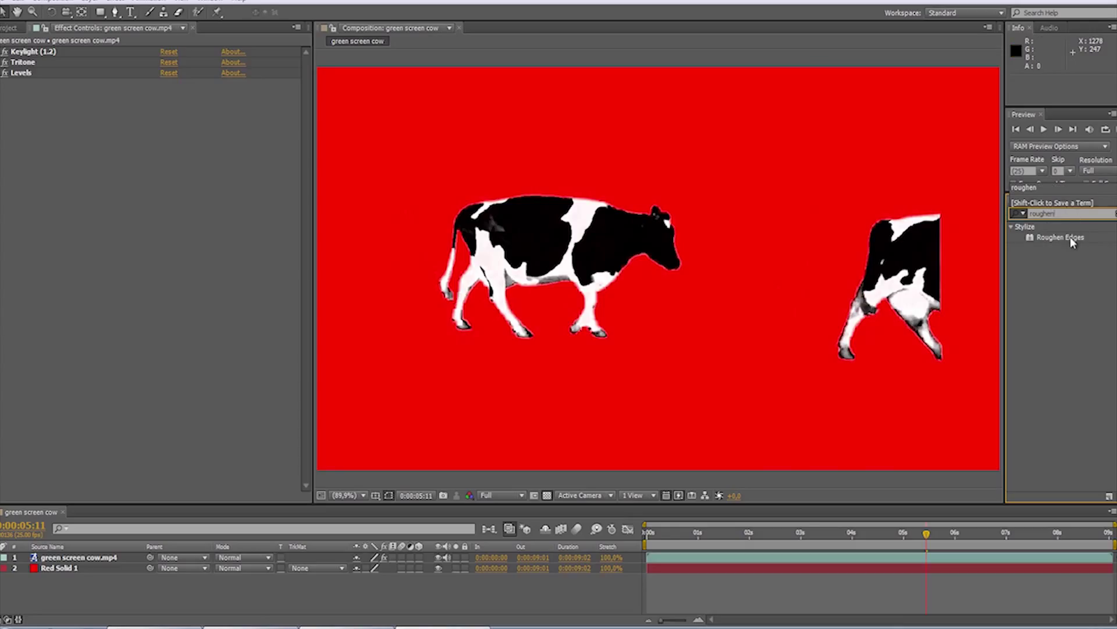
left_click_drag(1070, 239, 137, 239)
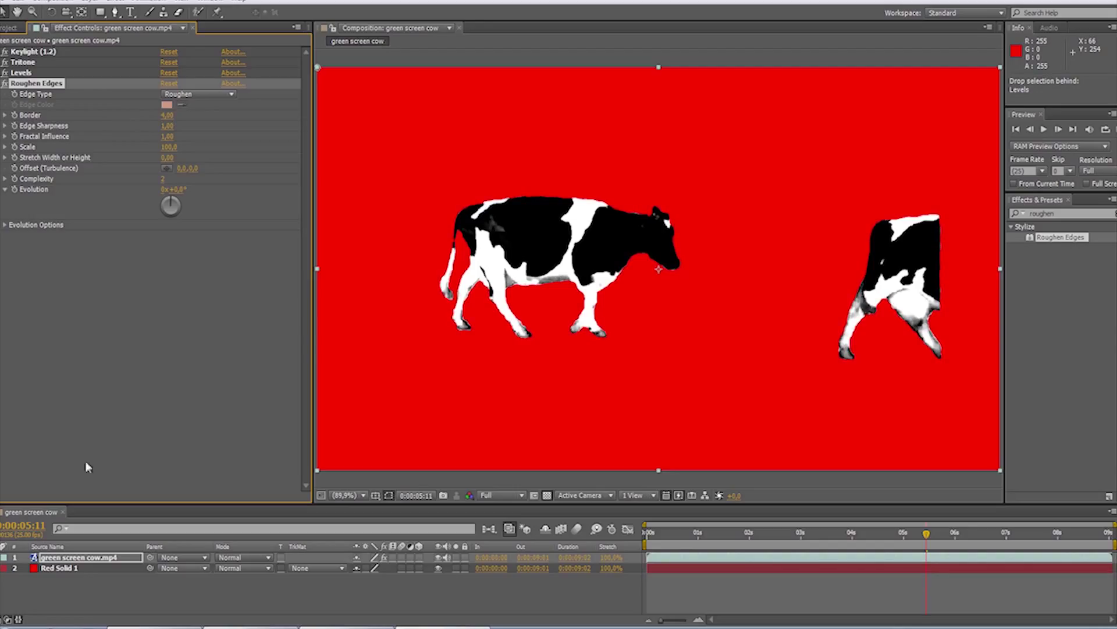
left_click(66, 559)
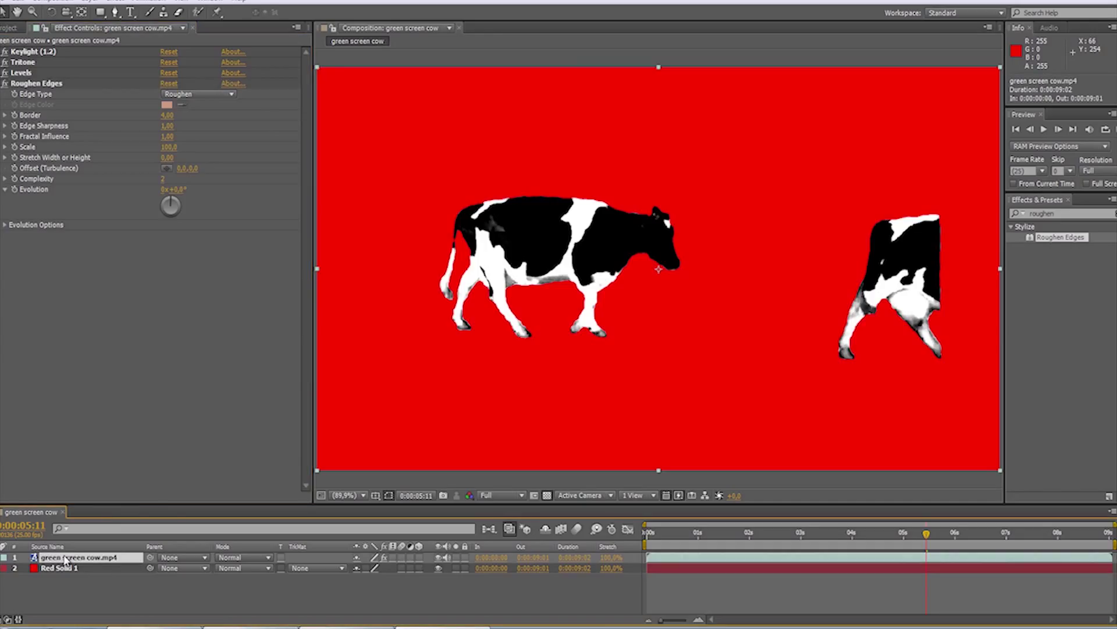
Step: Duplicate the cow layer and apply a Fill effect to the lower copy
key("ctrl+d")
left_click(66, 569)
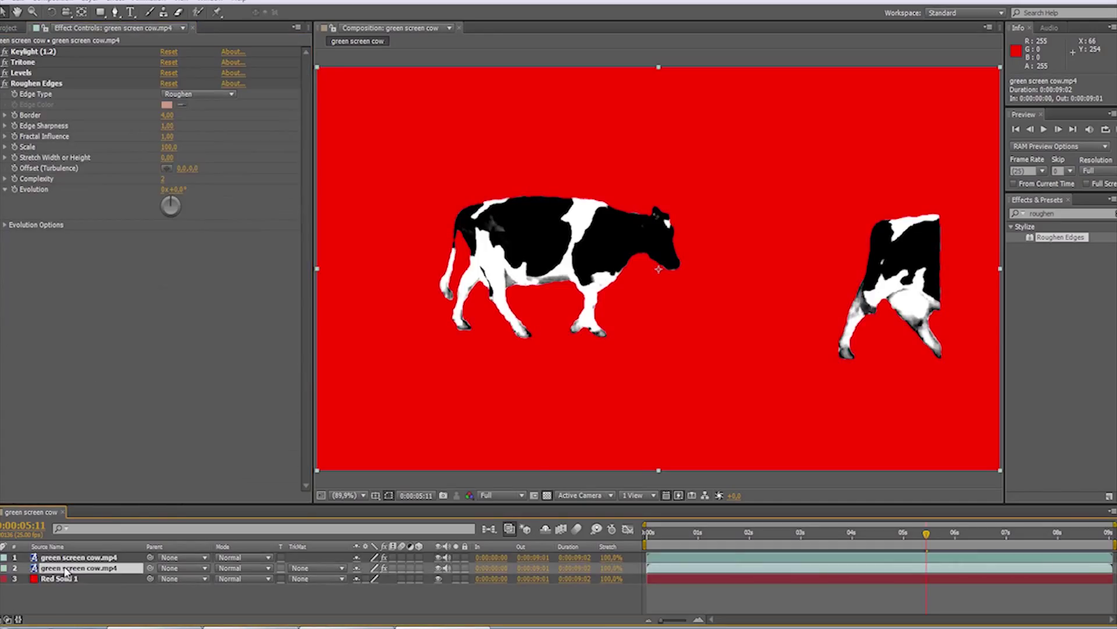
left_click(1083, 211)
type("fill")
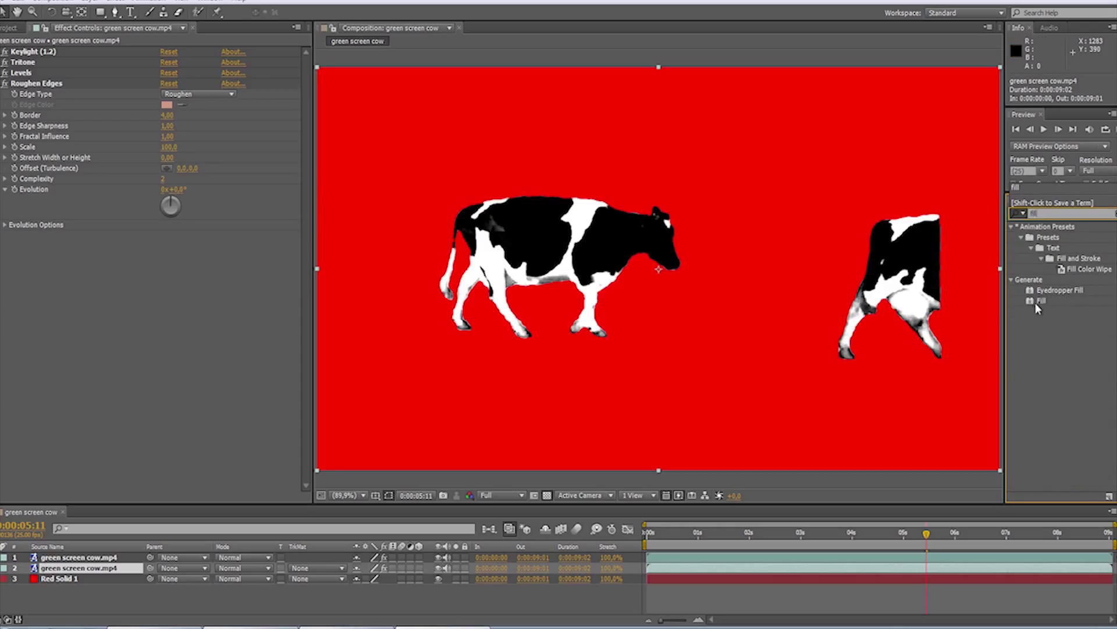
left_click_drag(1039, 300, 62, 571)
Step: Set the Fill colour to black and hide the top cow layer
left_click(166, 268)
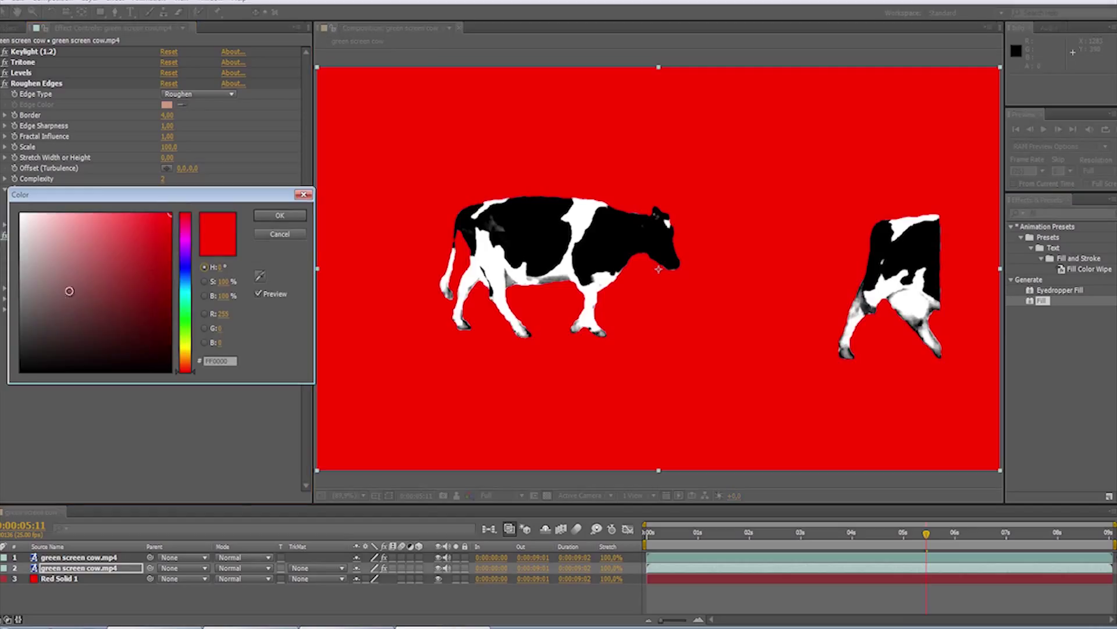
left_click_drag(68, 307, 21, 370)
left_click(281, 216)
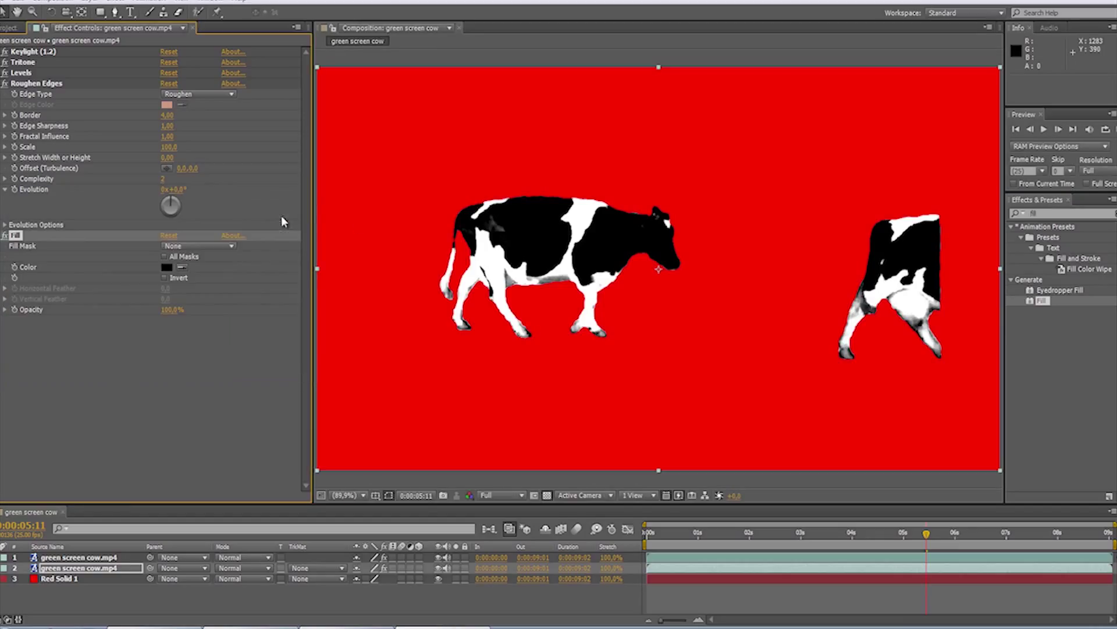
left_click(438, 558)
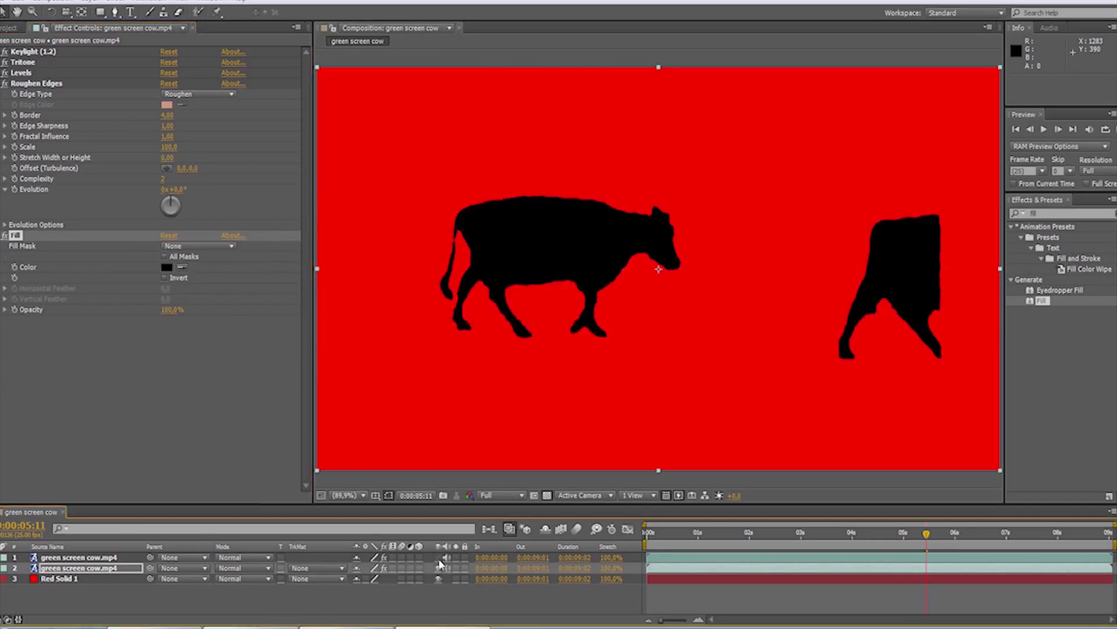
Step: Add Simple Choker to the black copy, re-show the top layer, and set Choke Matte to -4.00
left_click_drag(723, 542, 765, 542)
key("ctrl+5")
type("simple")
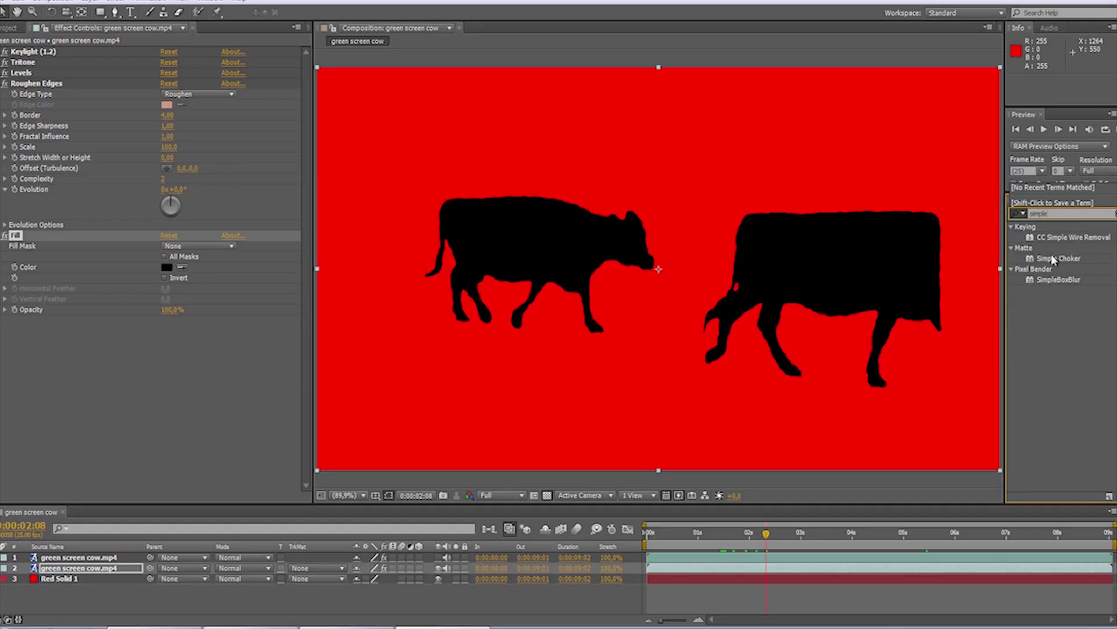
left_click_drag(1054, 260, 149, 349)
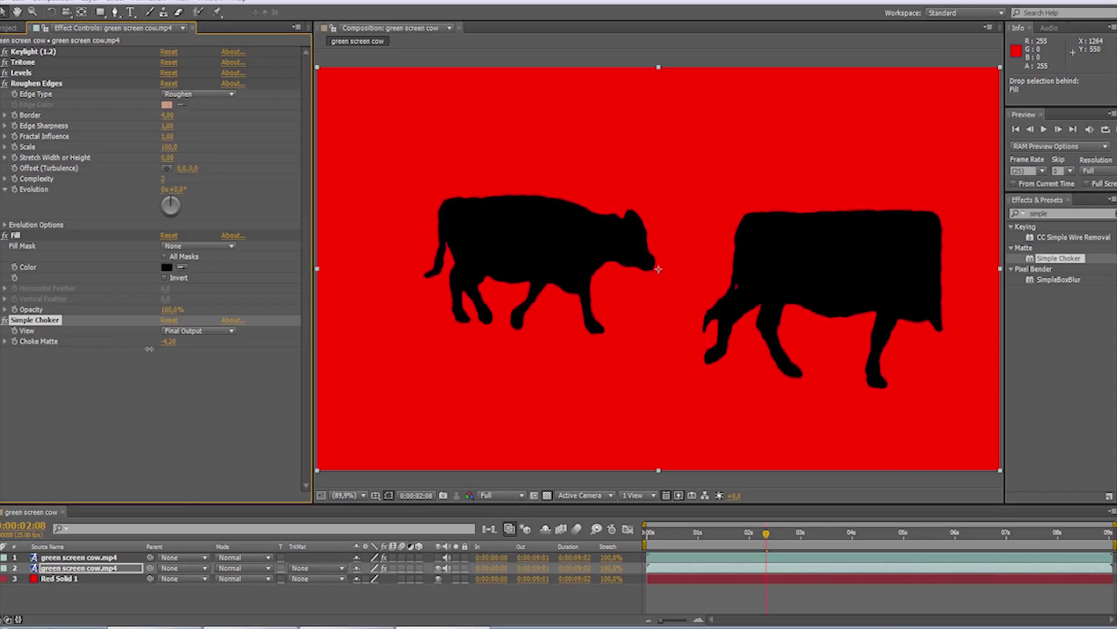
left_click(439, 560)
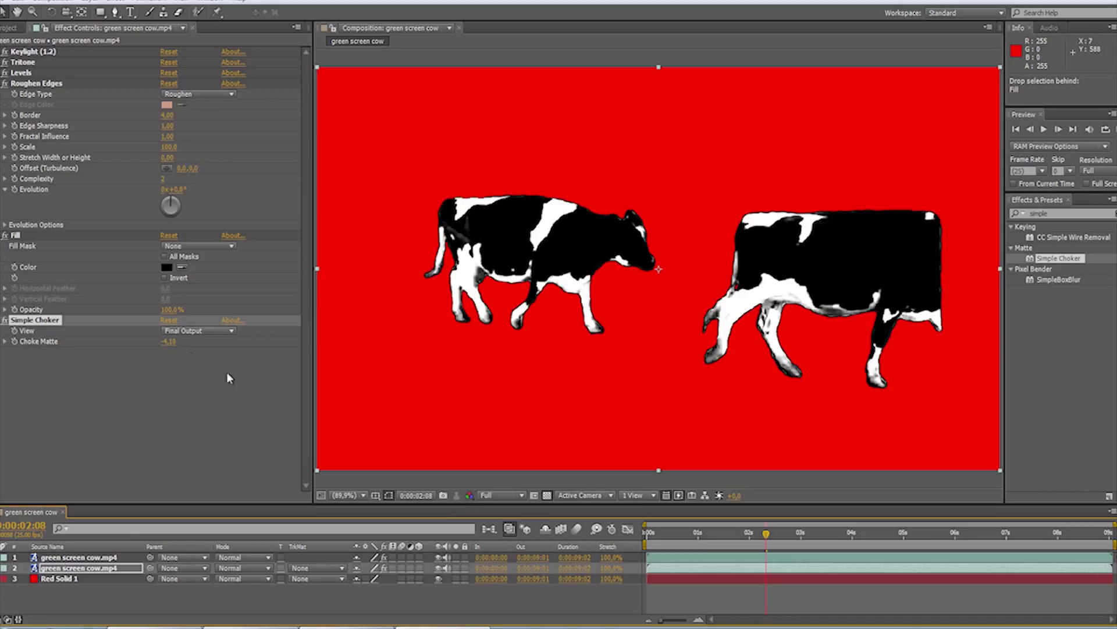
mouse_move(168, 349)
left_mouse_down()
mouse_move(193, 342)
mouse_move(113, 351)
mouse_move(159, 348)
left_mouse_up()
key("KP_0")
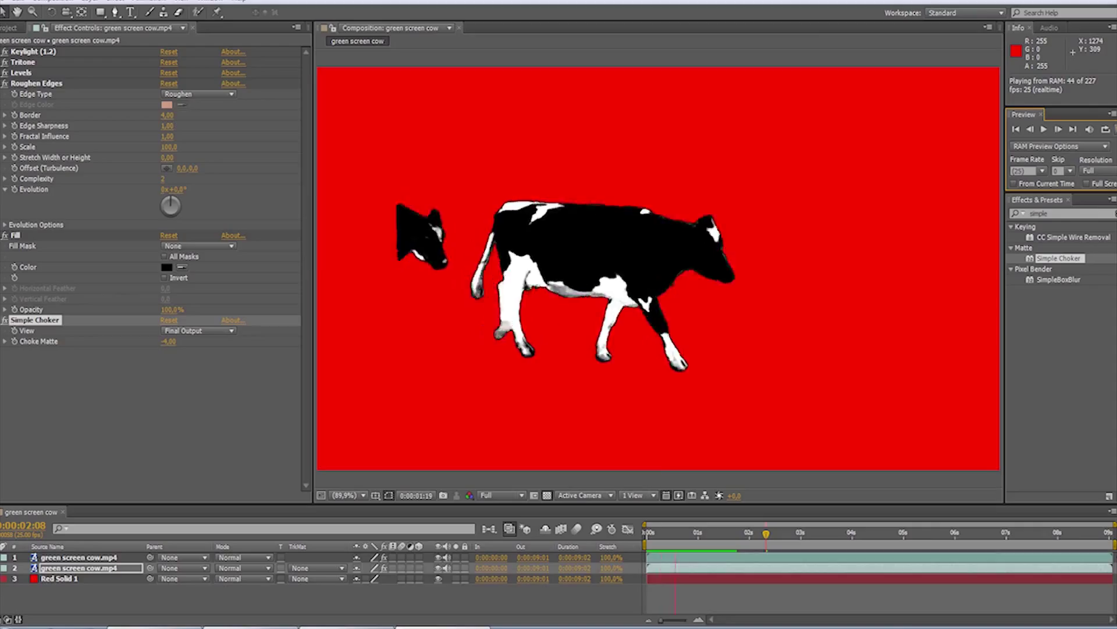
key("space")
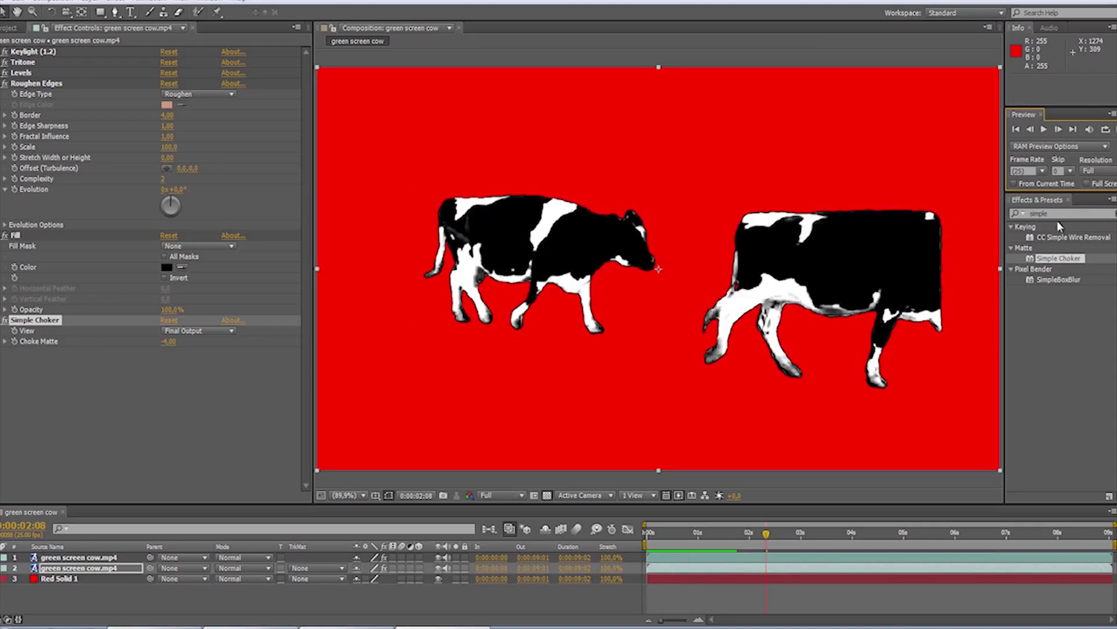
key("ctrl+5")
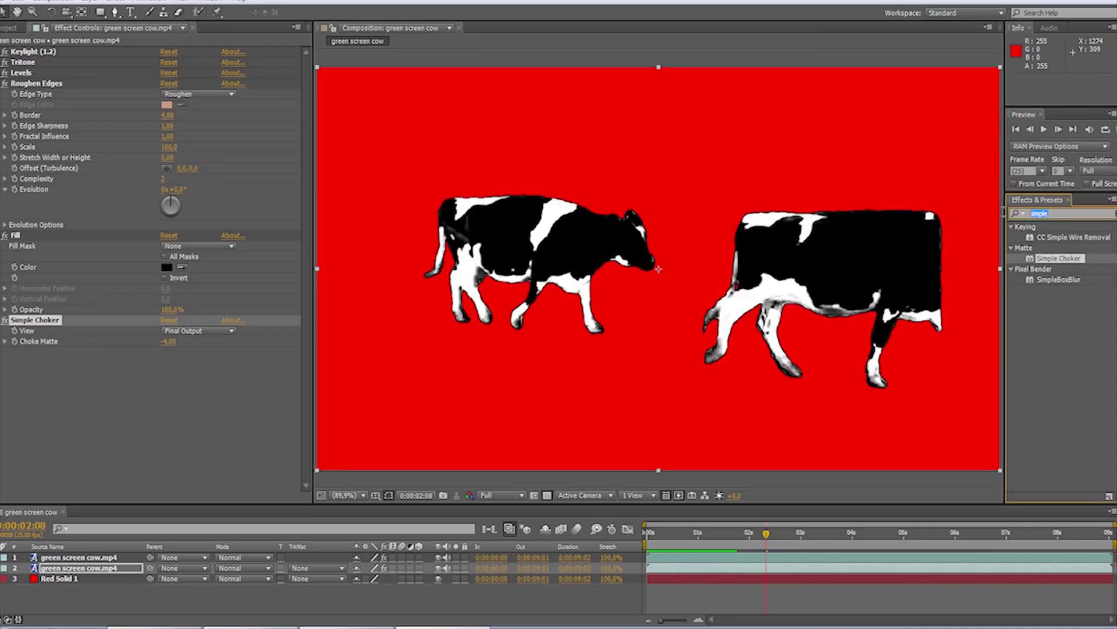
Step: Duplicate Roughen Edges, move the copy below Simple Choker, and set its Border to 7.20
left_click(36, 85)
key("ctrl+d")
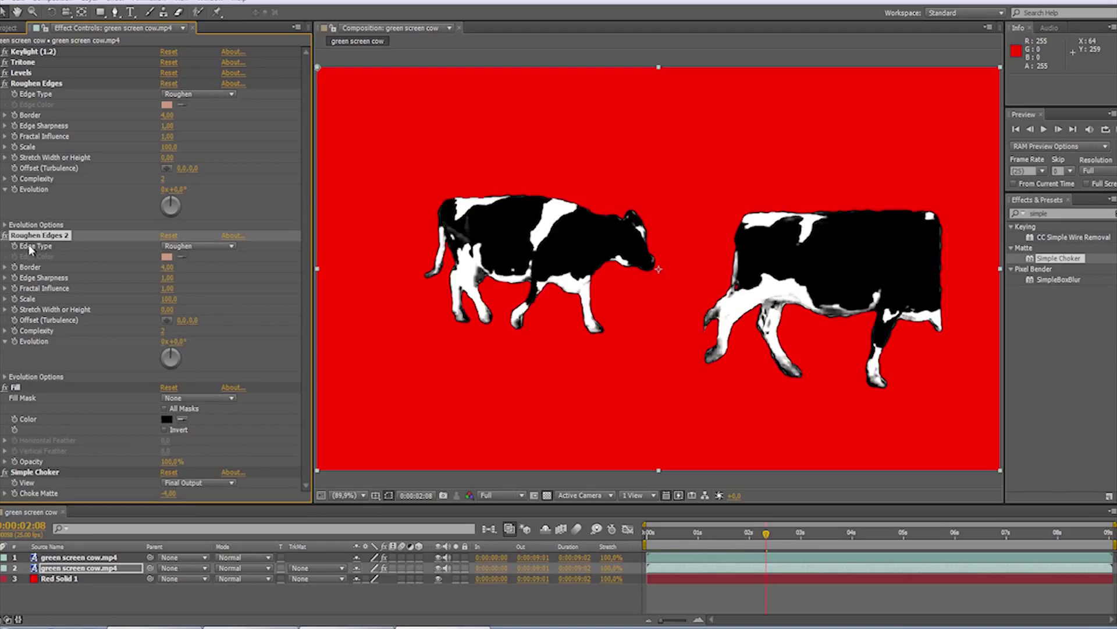
left_click_drag(44, 239, 55, 481)
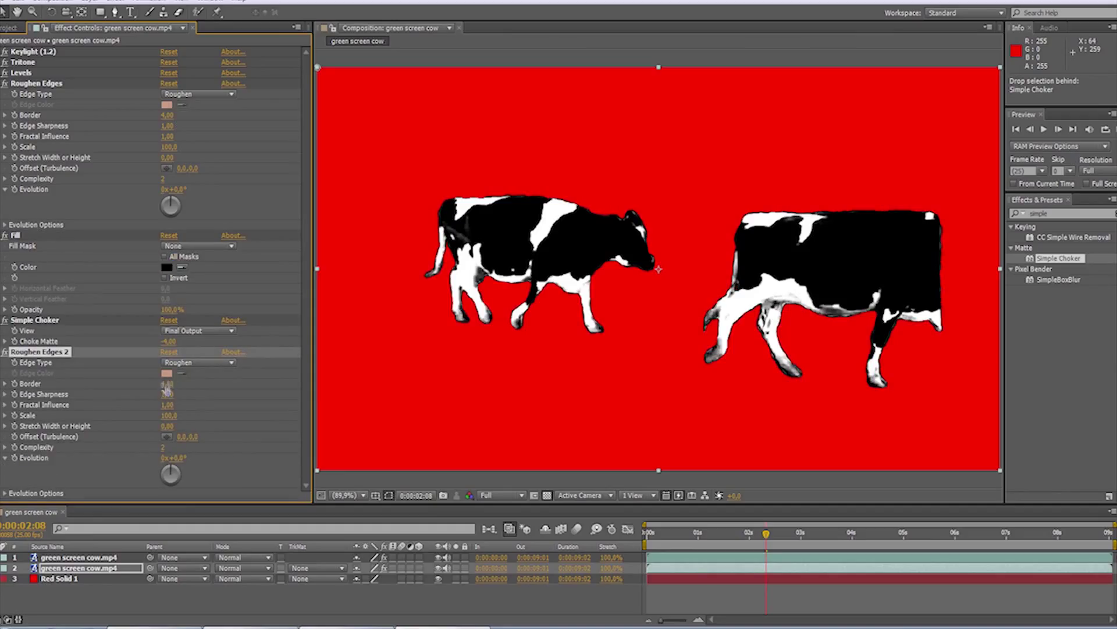
left_click_drag(167, 384, 110, 385)
Step: Lower the top cow layer's Levels Gamma to 0.26
left_click(88, 557)
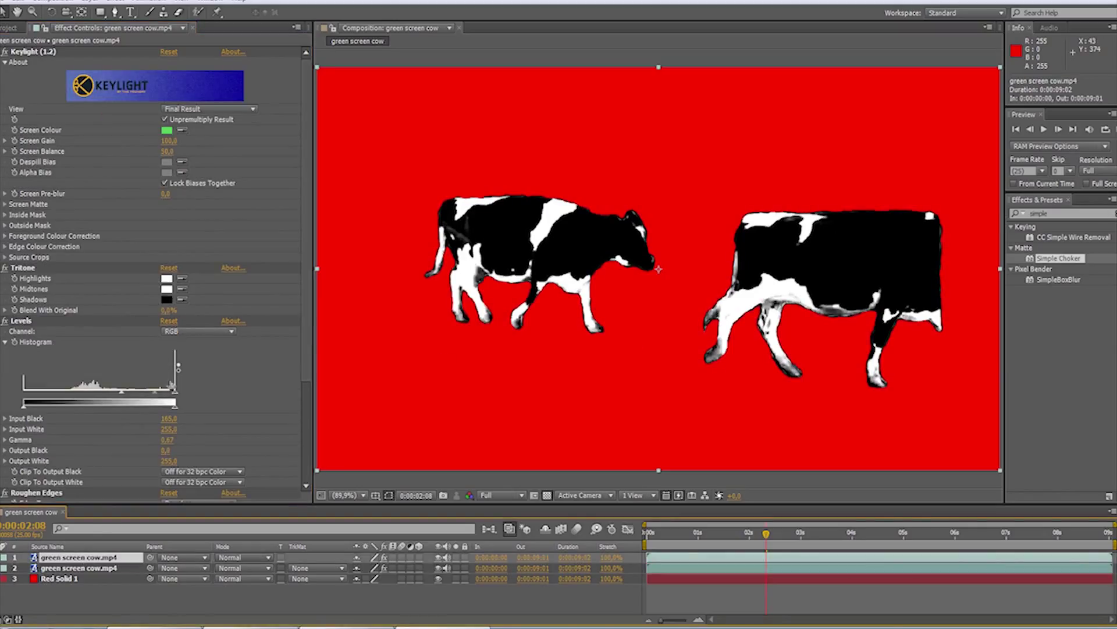
scroll(170, 381, "down", 2)
left_click_drag(121, 364, 168, 367)
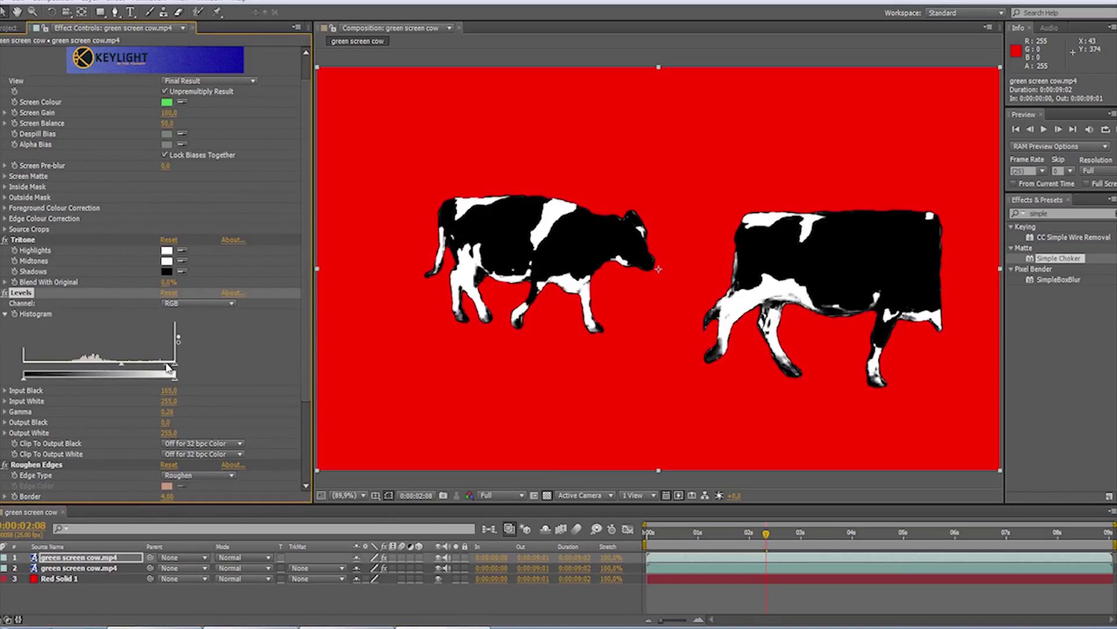
Step: Set the green screen cow comp to 12 fps with 'Preserve frame rate when nested' enabled
left_click(9, 28)
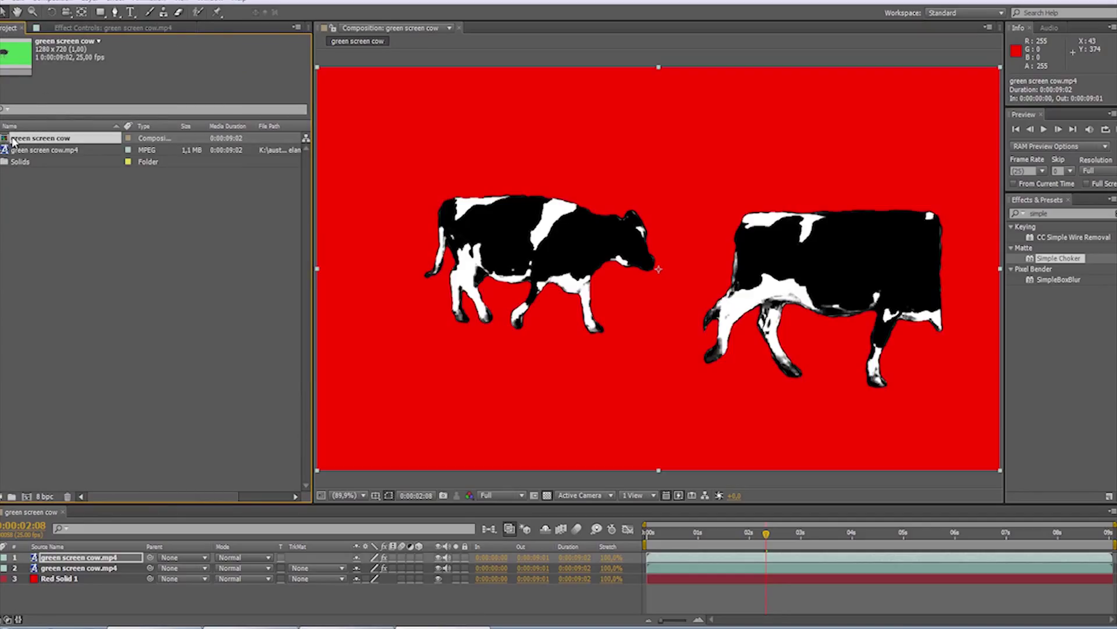
left_click(55, 3)
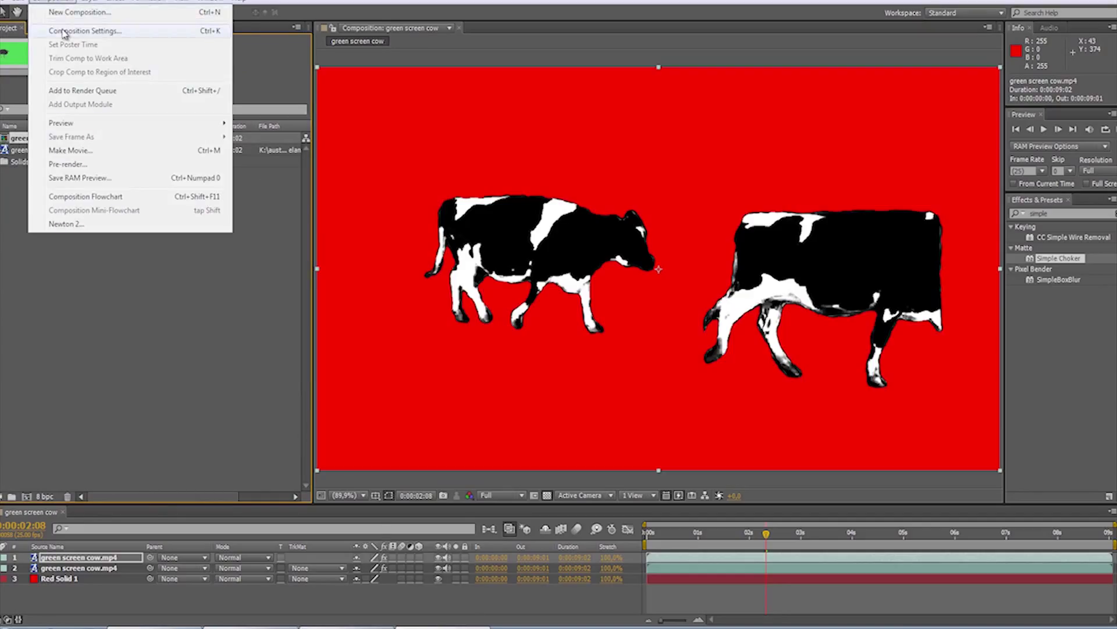
left_click(62, 28)
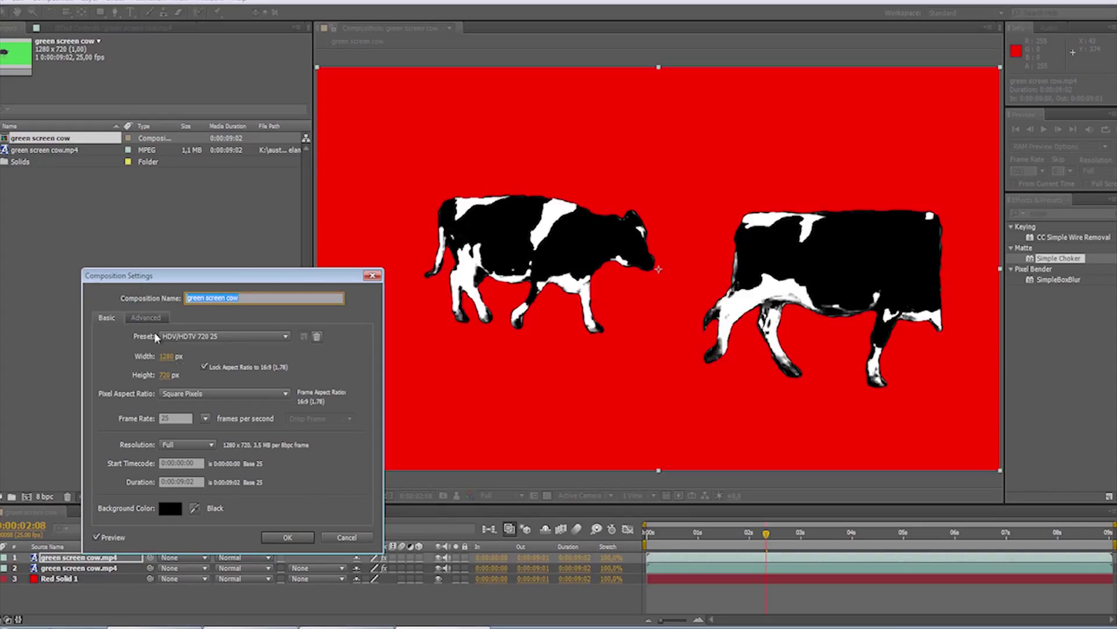
left_click(205, 418)
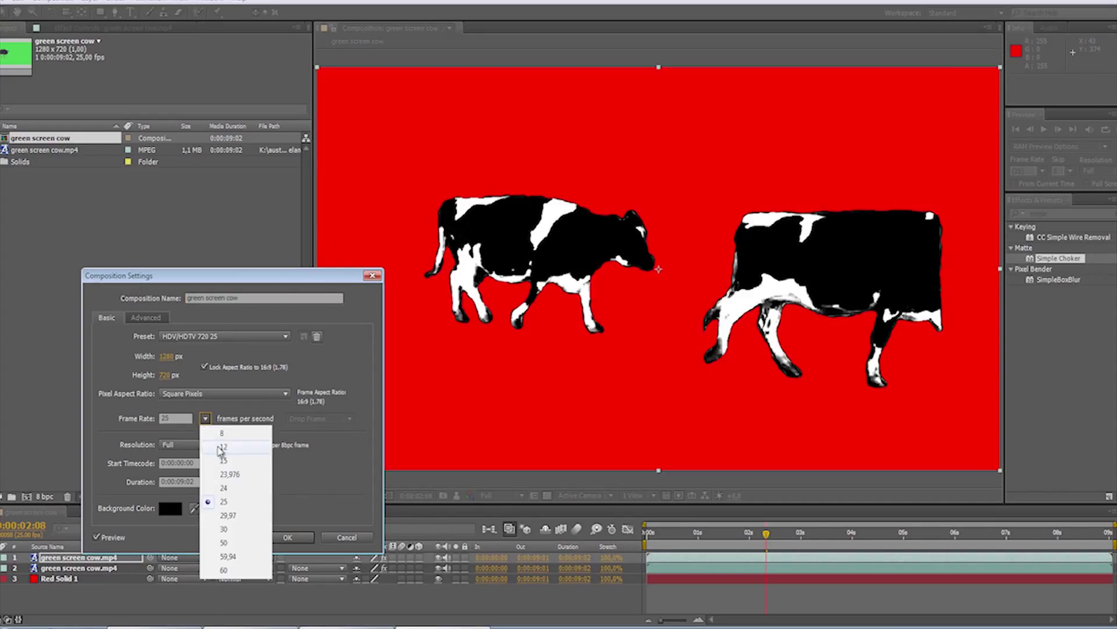
left_click(221, 447)
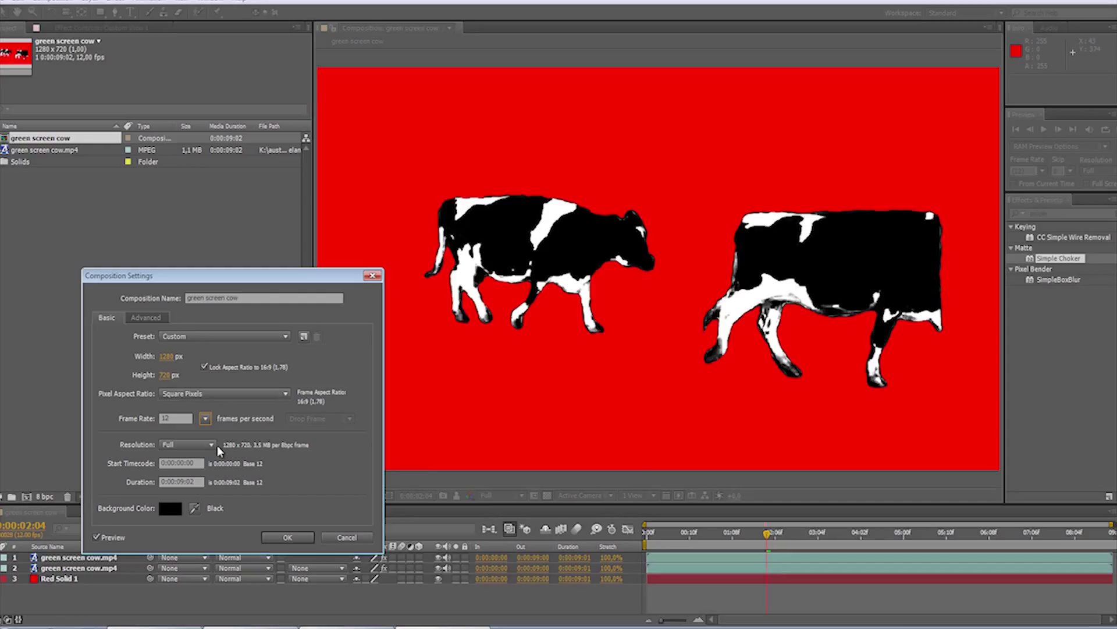
left_click(153, 318)
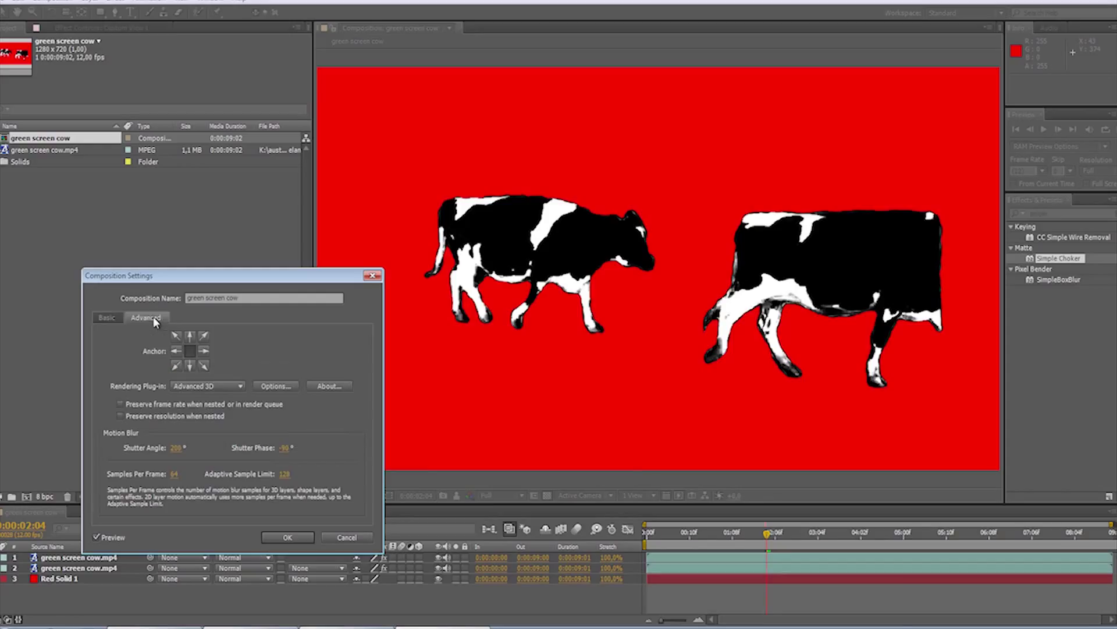
left_click(120, 404)
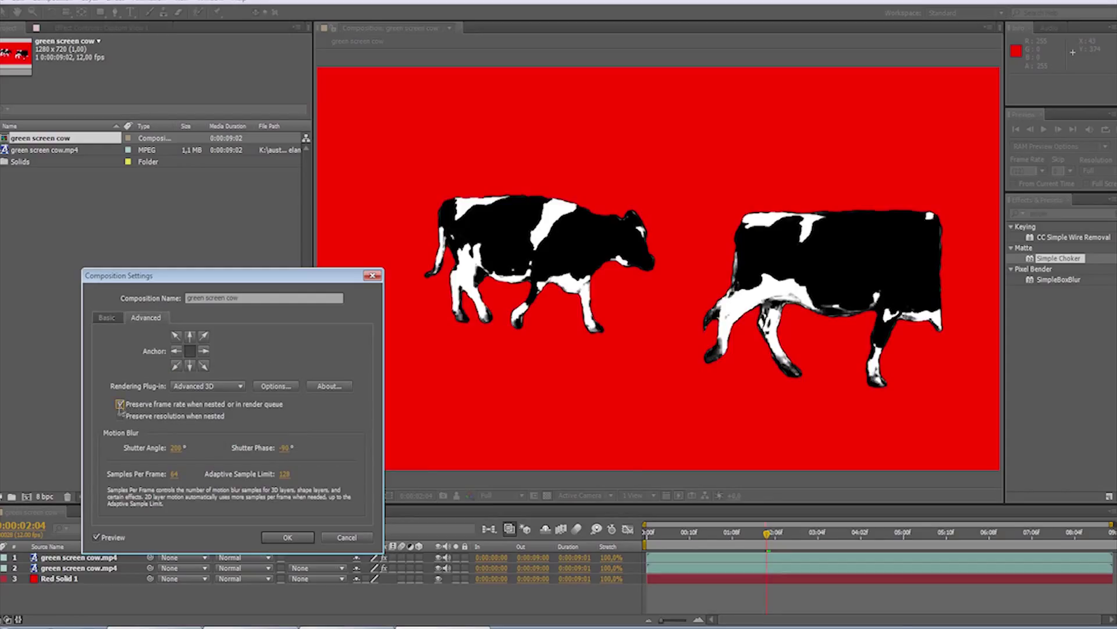
left_click(289, 537)
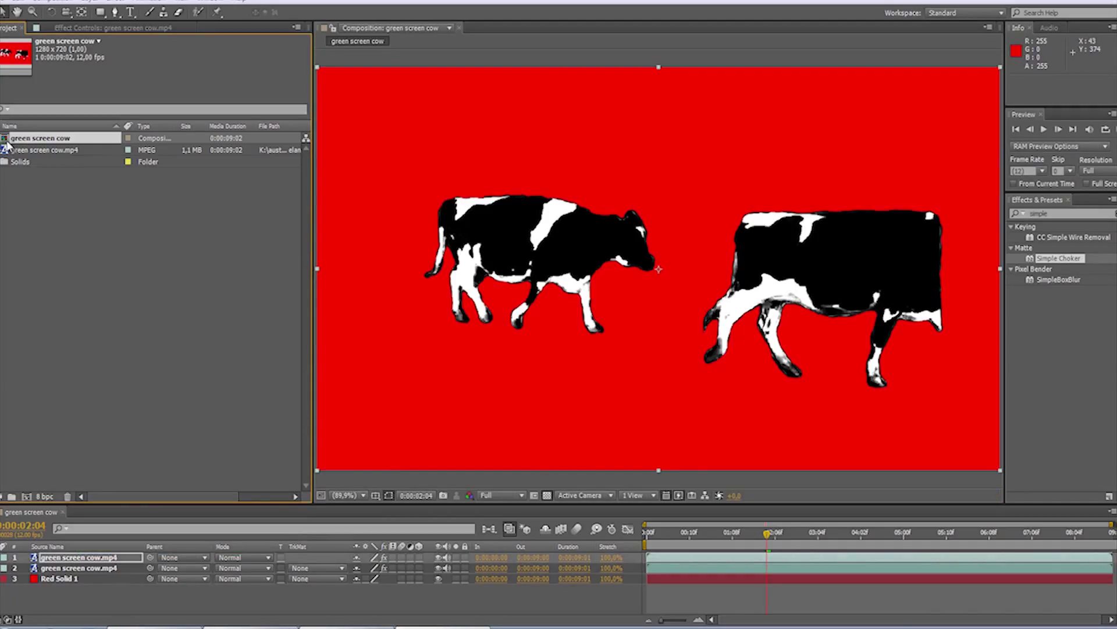
Step: Make a 24 fps composition called 'final' and drag the green screen cow comp into its timeline
left_click(27, 498)
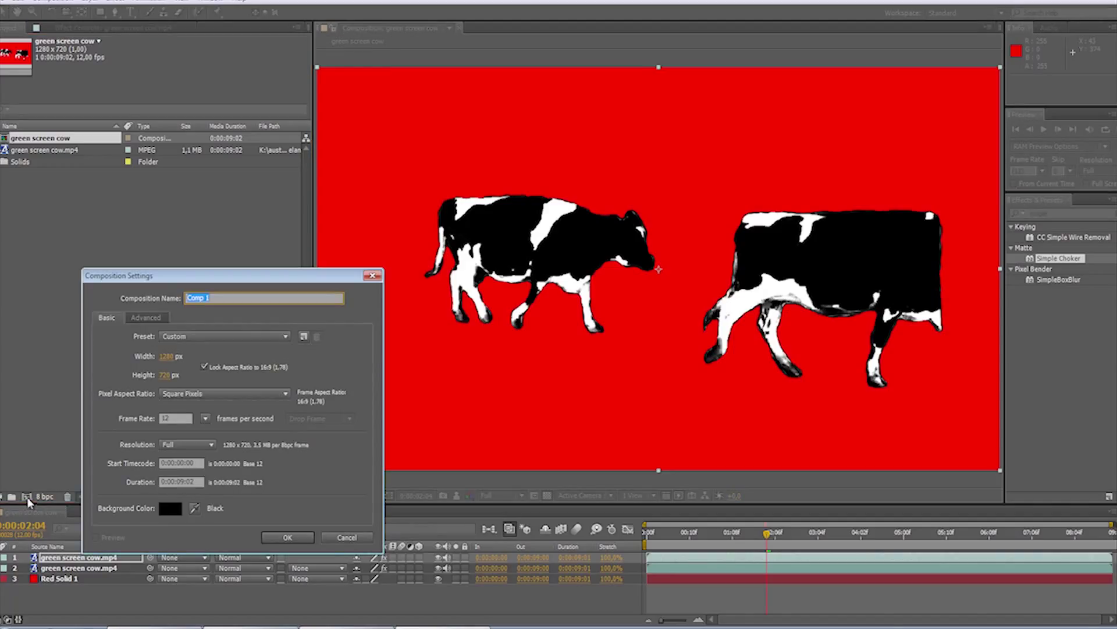
left_click(204, 419)
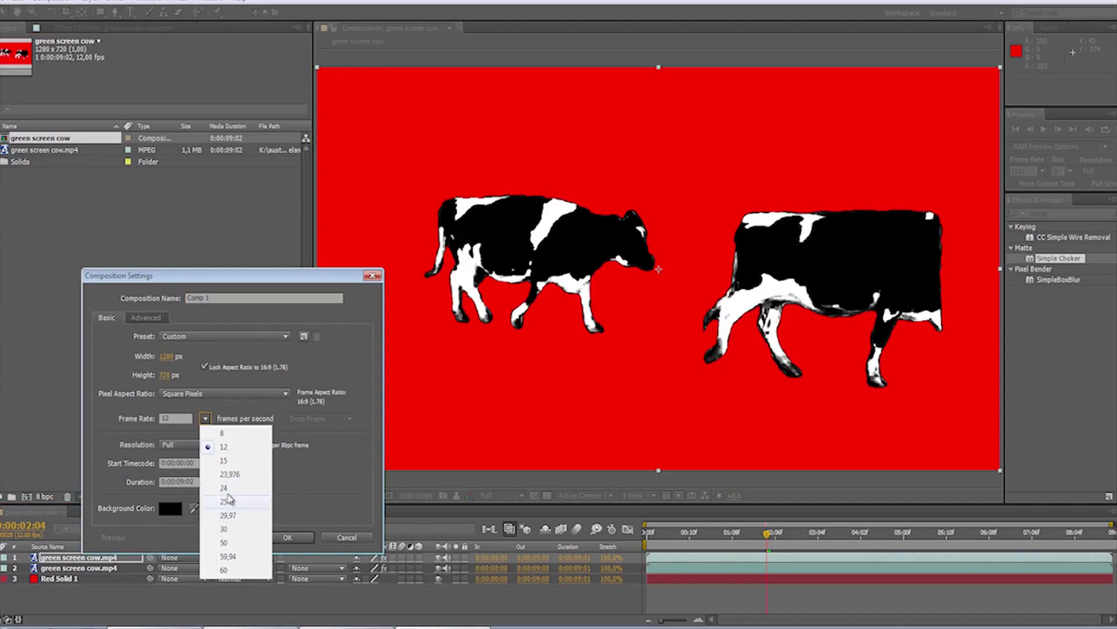
left_click(231, 492)
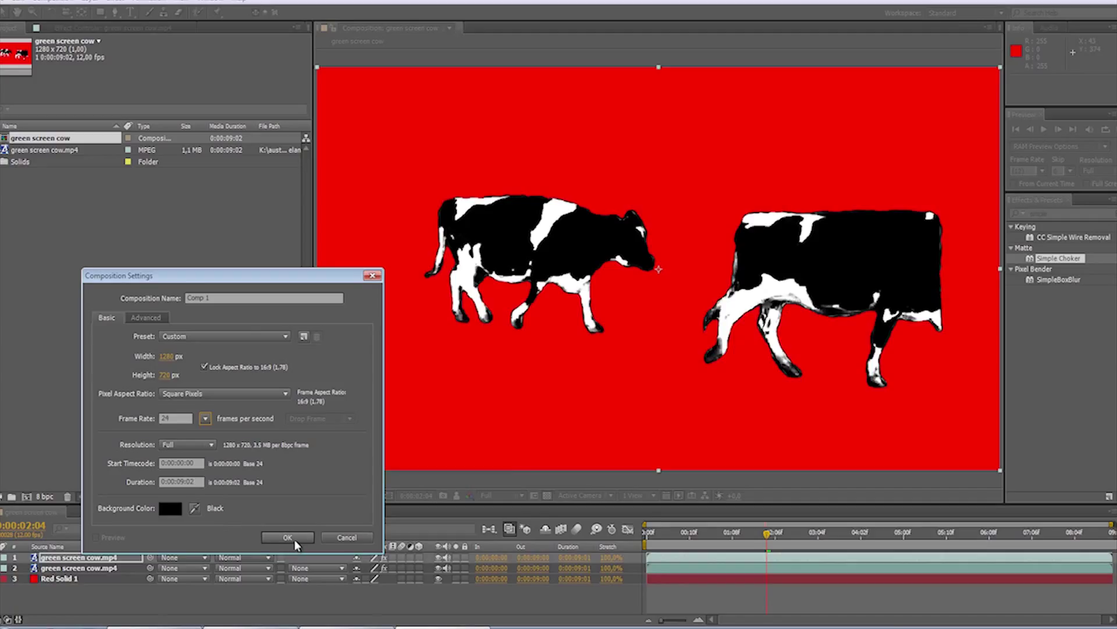
left_click(227, 297)
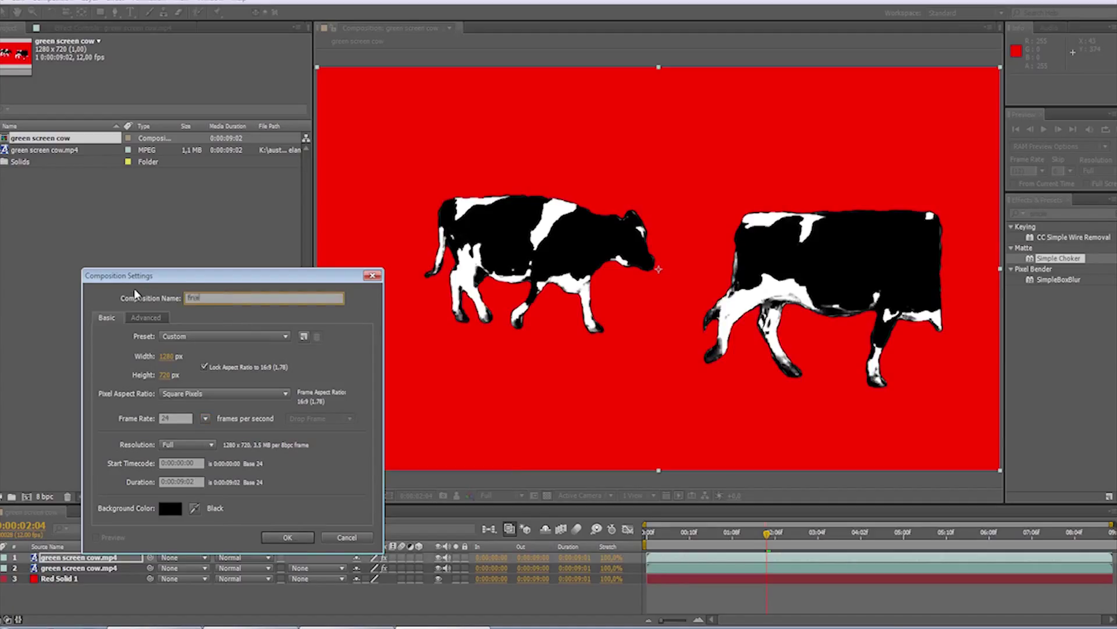
left_click(289, 537)
left_click_drag(29, 152, 102, 561)
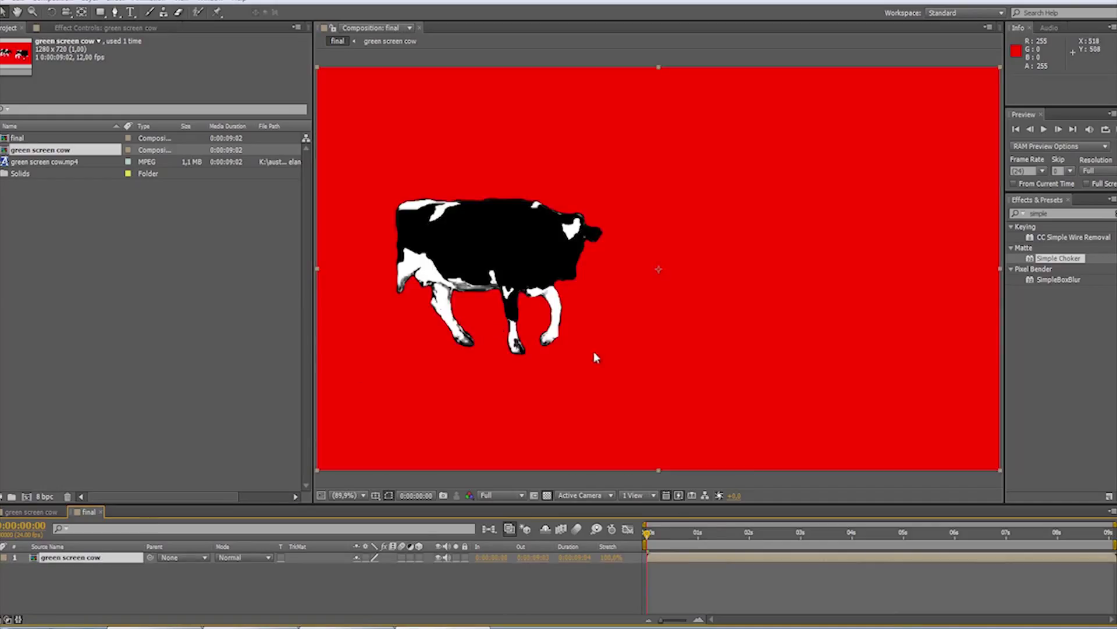
Step: Start a RAM preview of the final comp to watch the outlined cows walk choppily across red
key("KP_0")
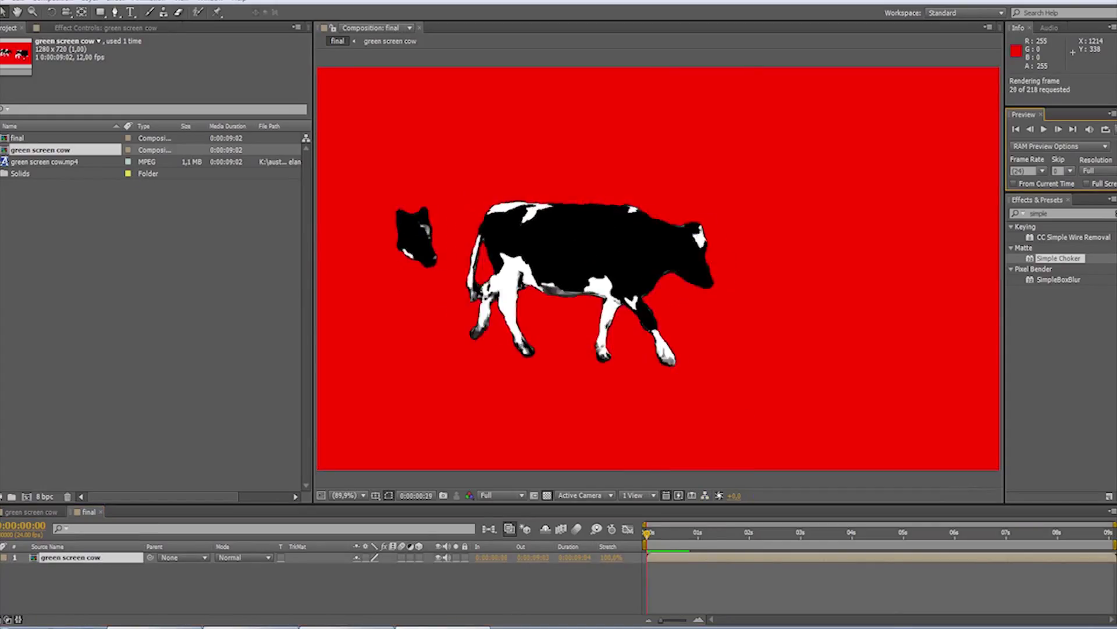